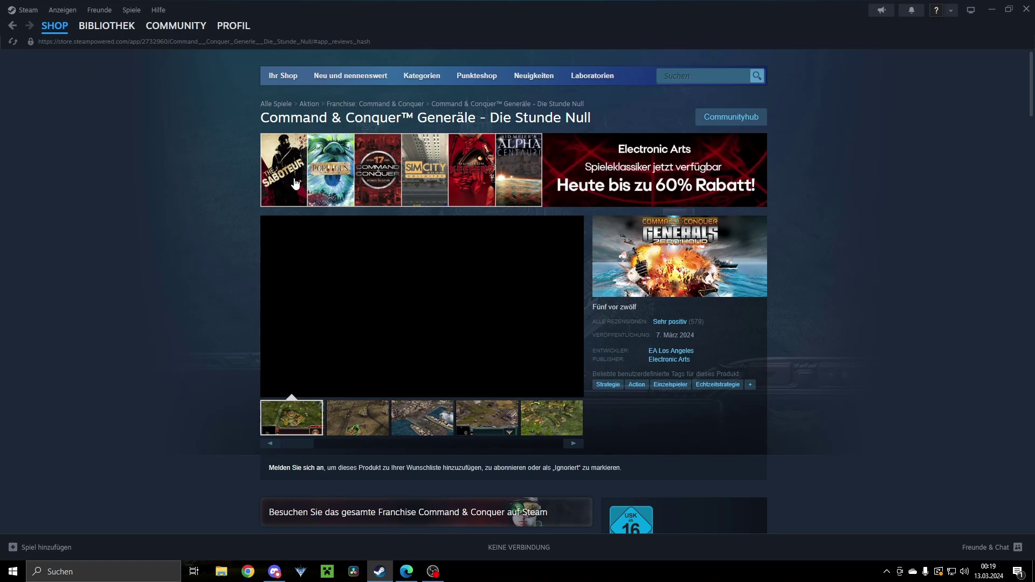
Step: Find the "[WINDOWS] GenPatcher and C&C Online" guide among the game's community guides and read its initial setup instructions
click(91, 26)
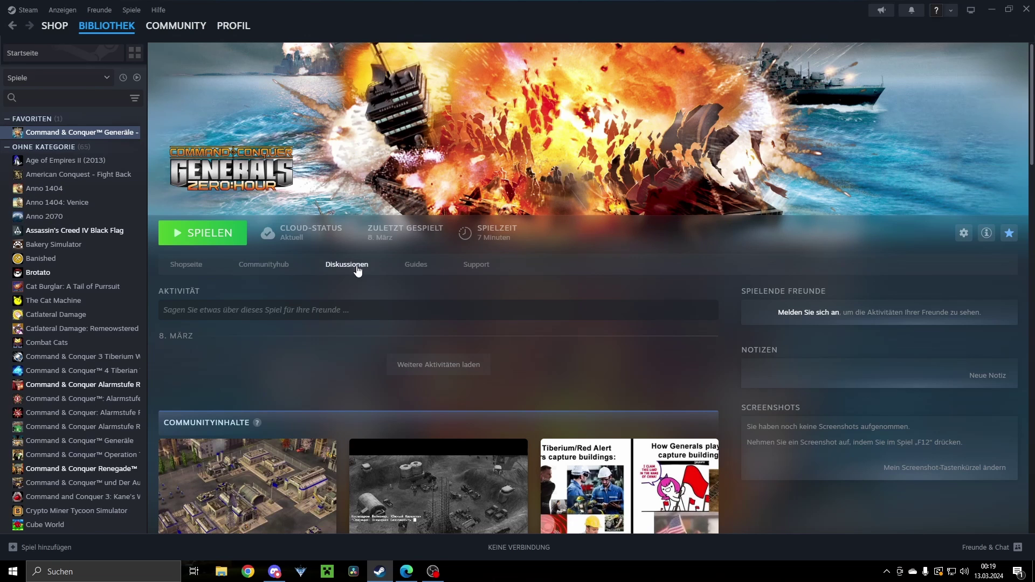
click(356, 266)
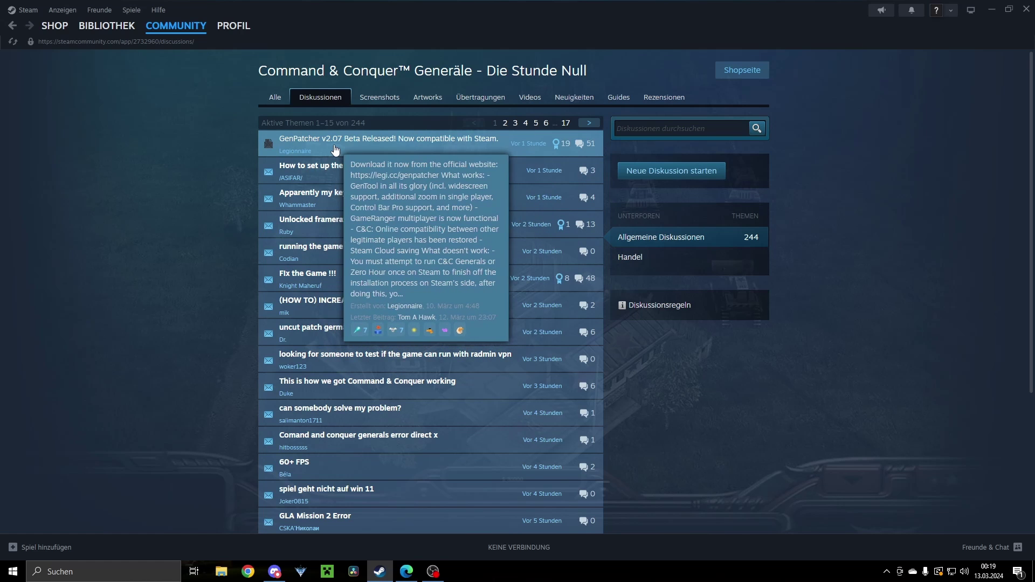
click(619, 98)
scroll(505, 218, down, 2)
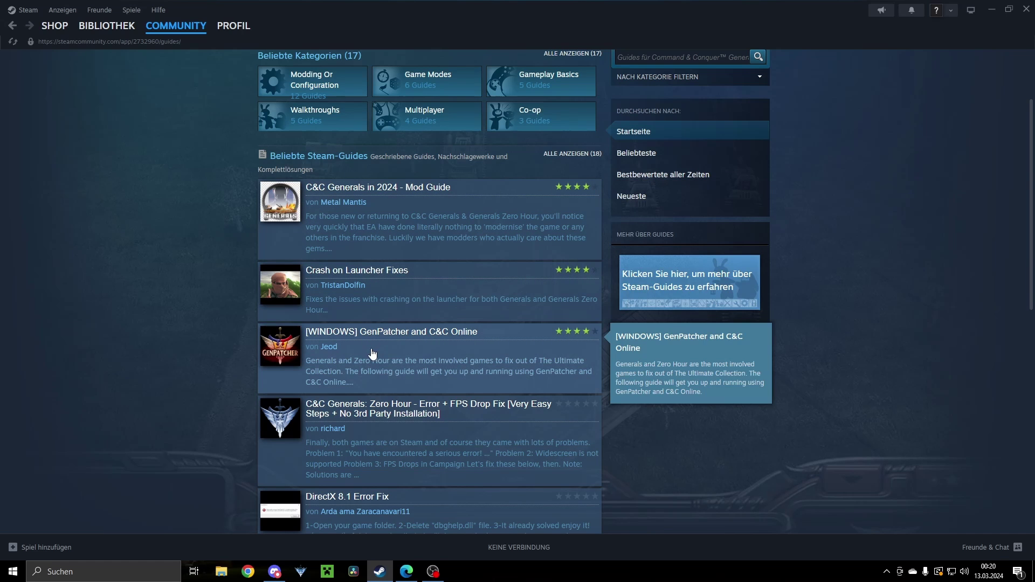
click(391, 332)
scroll(355, 305, down, 5)
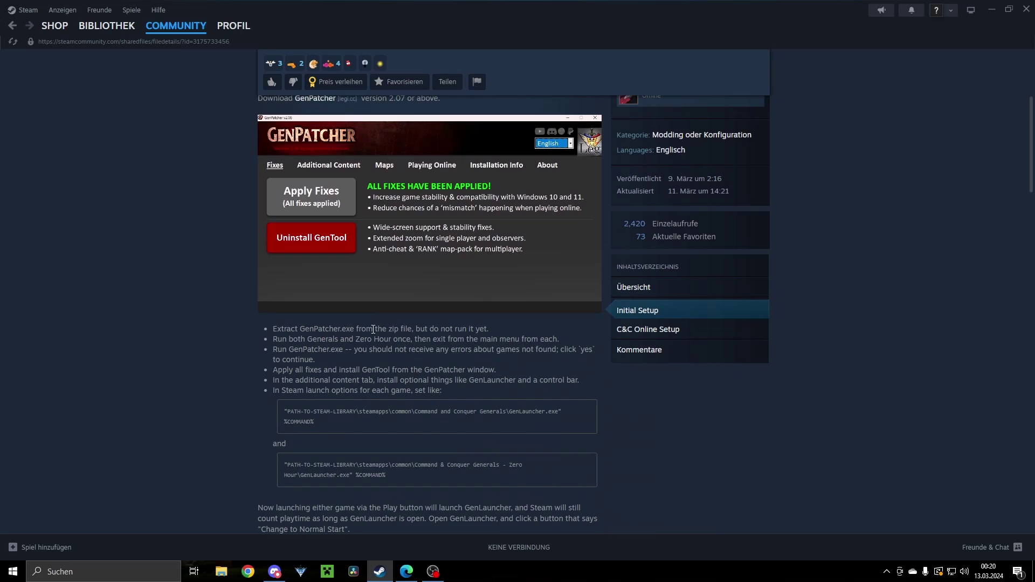
key(alt+Left)
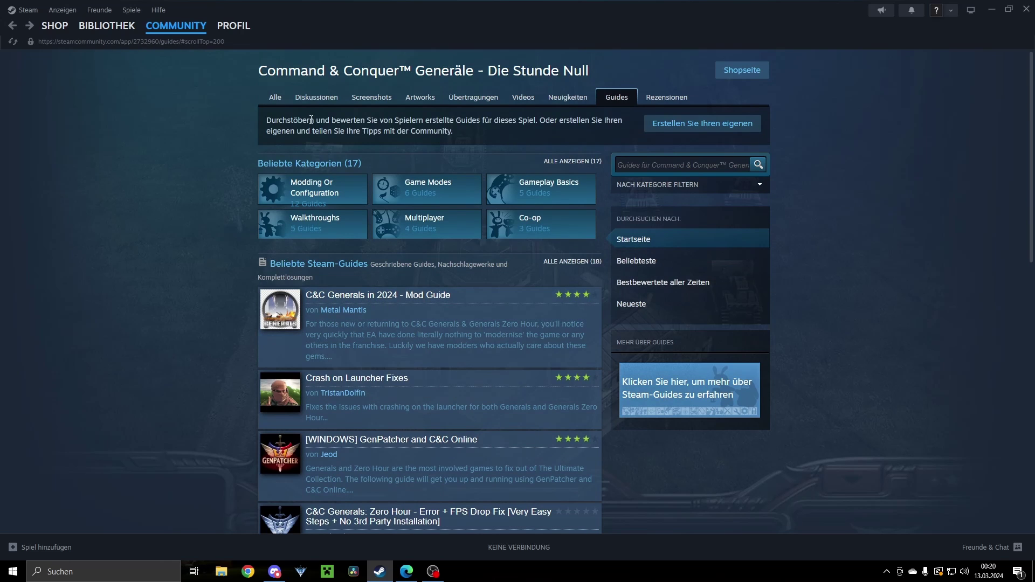
Step: Open the "GenPatcher v2.07 Beta Released!" discussion and follow its download link through to the external GenPatcher site
click(316, 97)
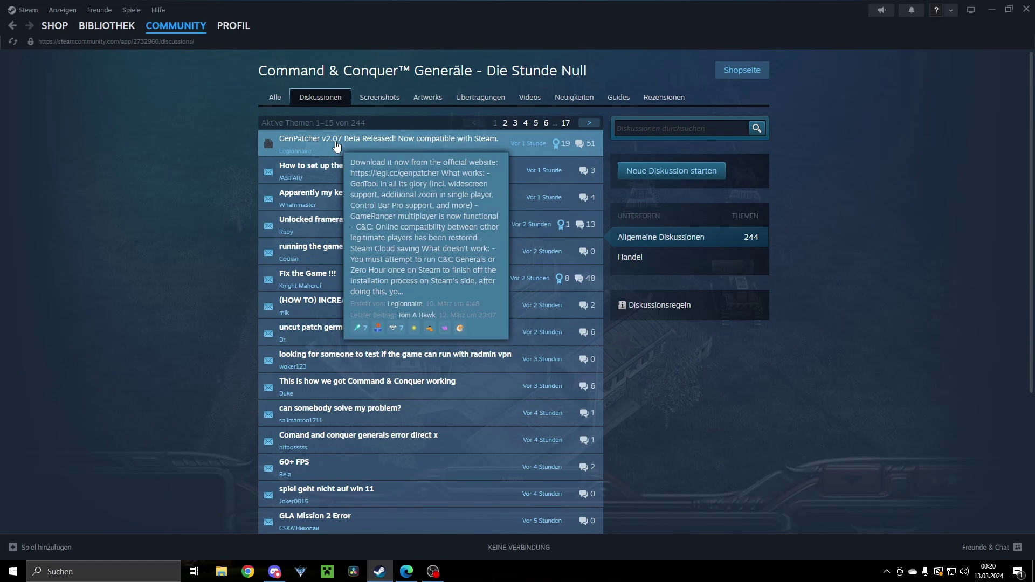
click(334, 139)
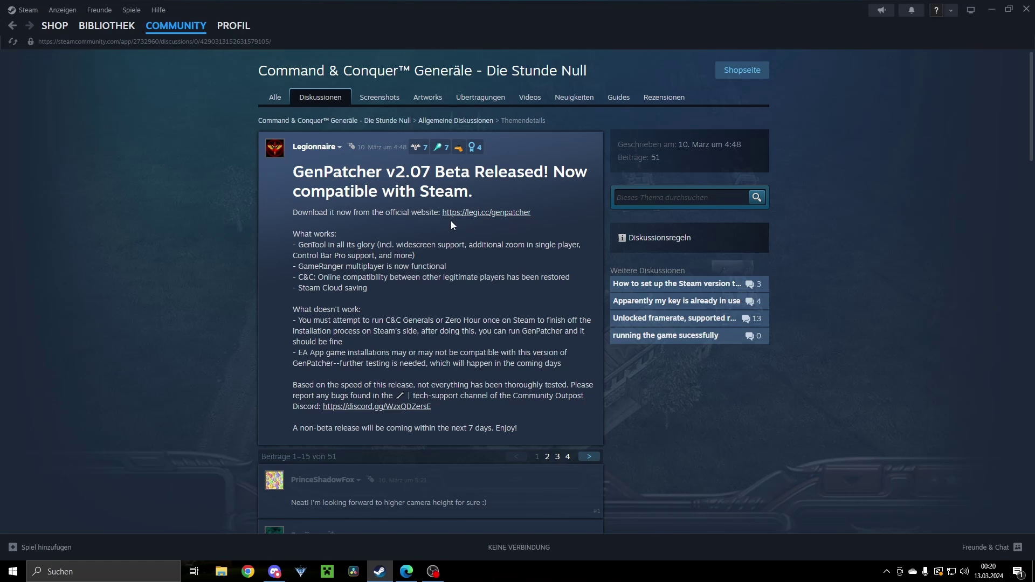
click(484, 214)
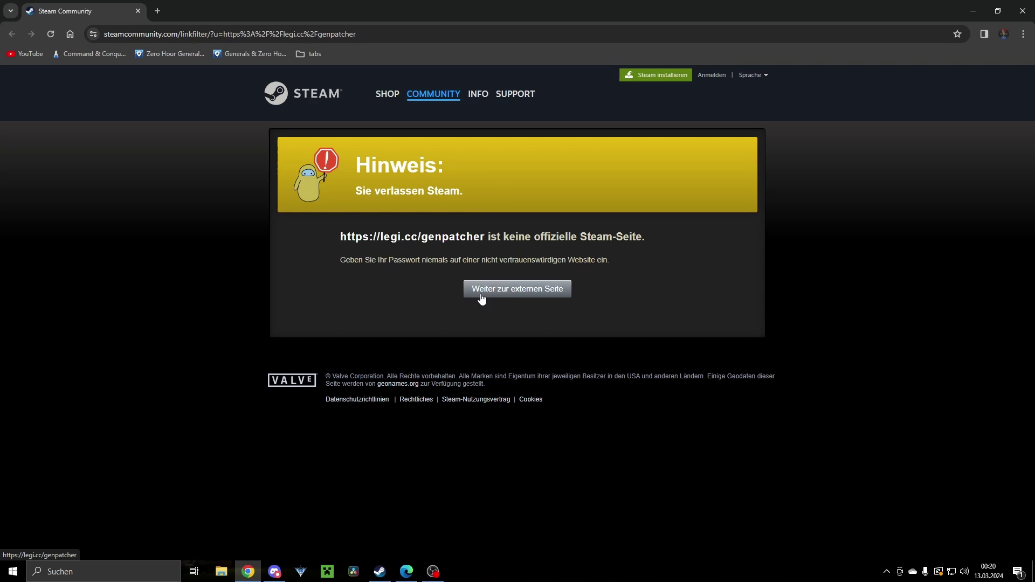
click(527, 291)
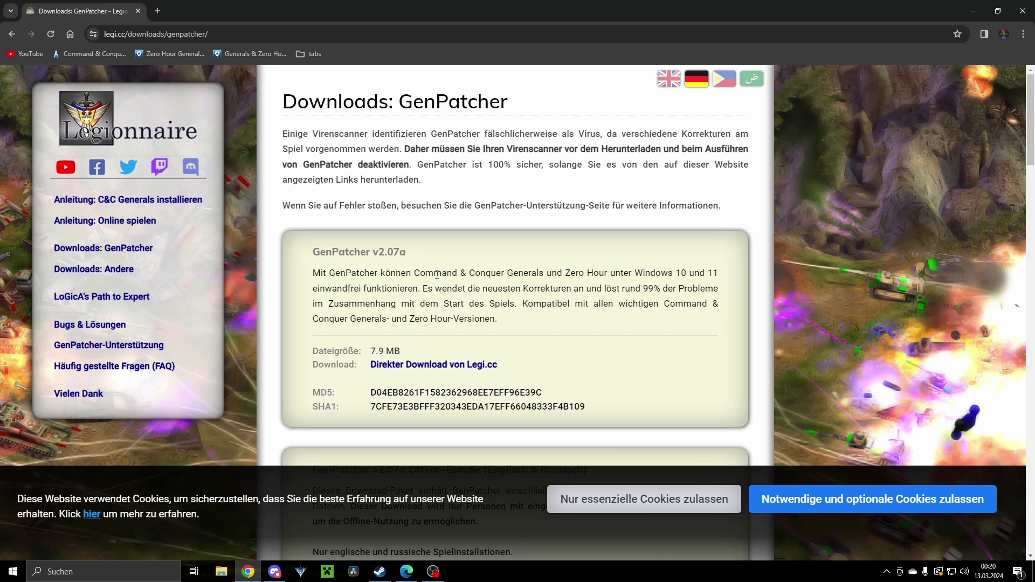
Step: Allow only essential cookies and download GenPatcher v2.07a directly from the English version of the page
click(646, 502)
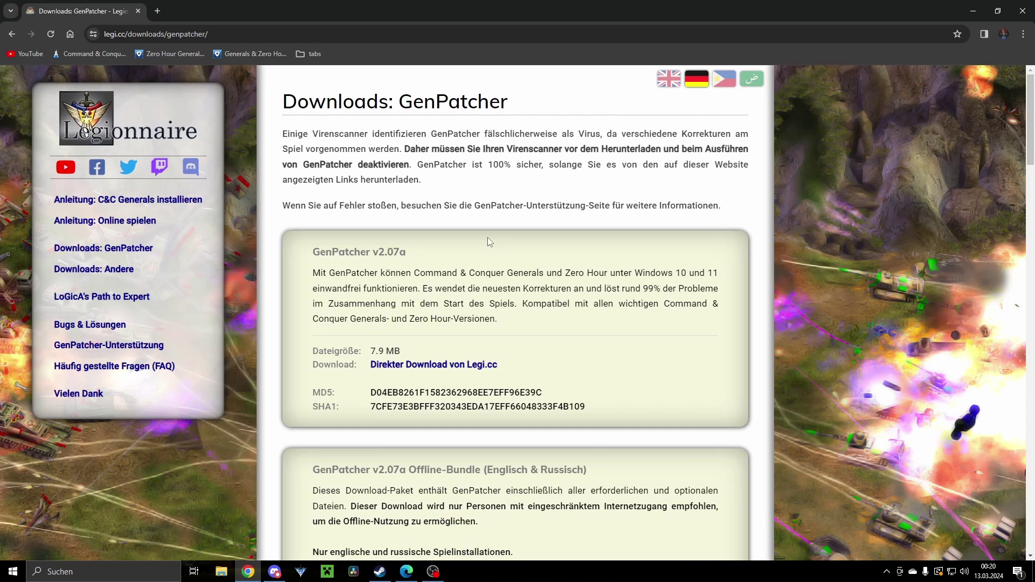
click(668, 81)
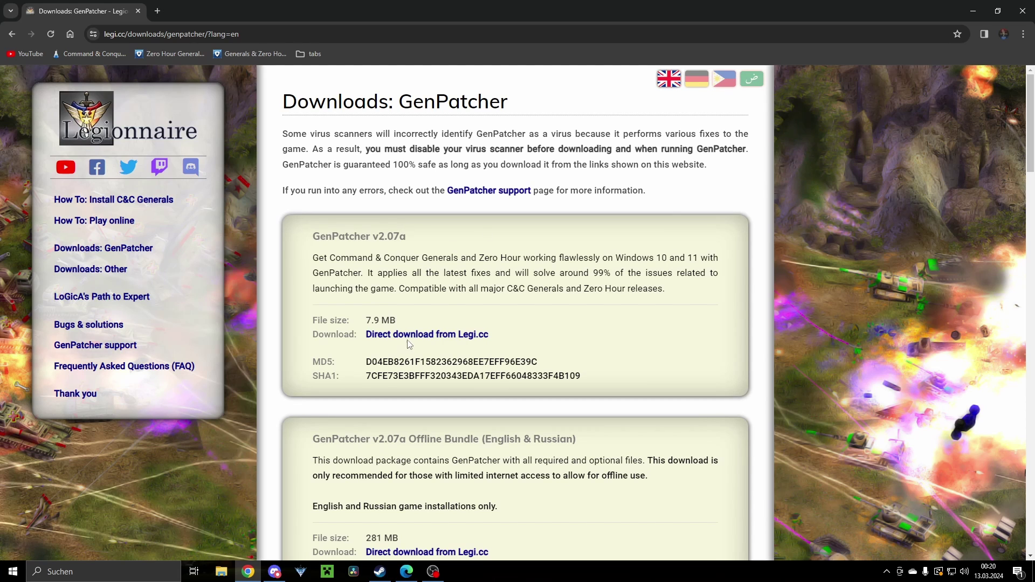
click(420, 336)
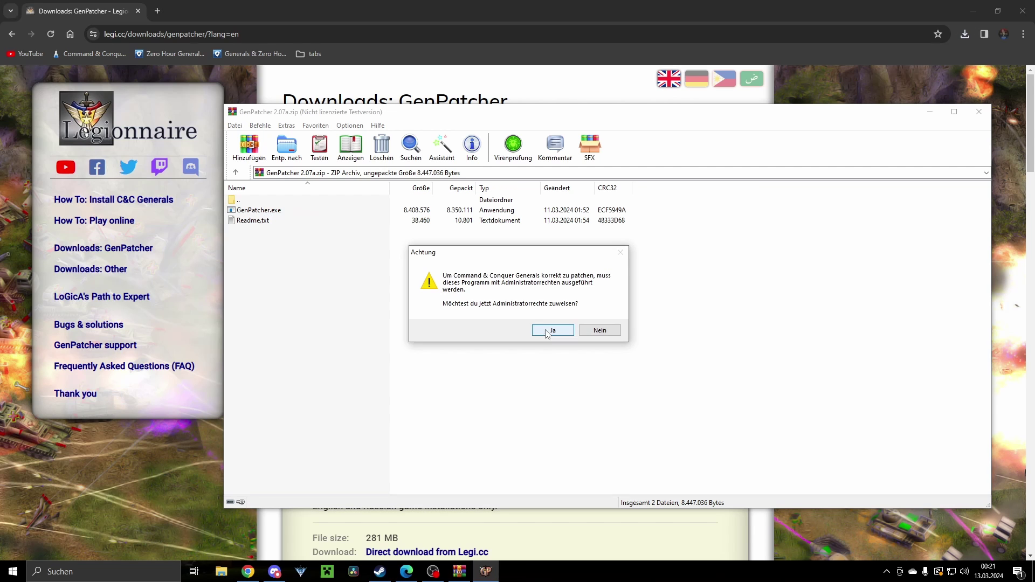
Step: Grant GenPatcher administrator rights and set its interface language to English
click(543, 331)
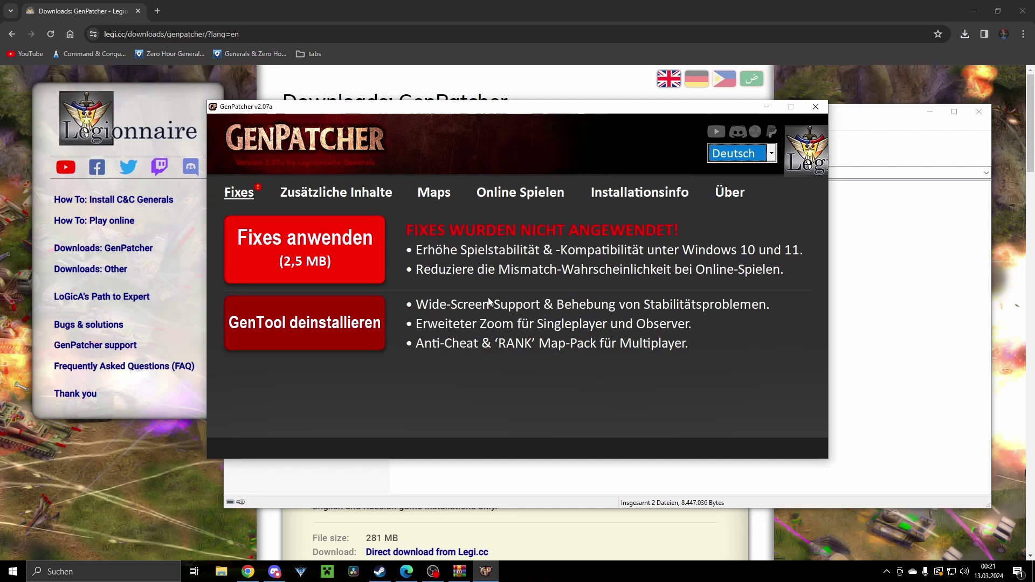
click(710, 158)
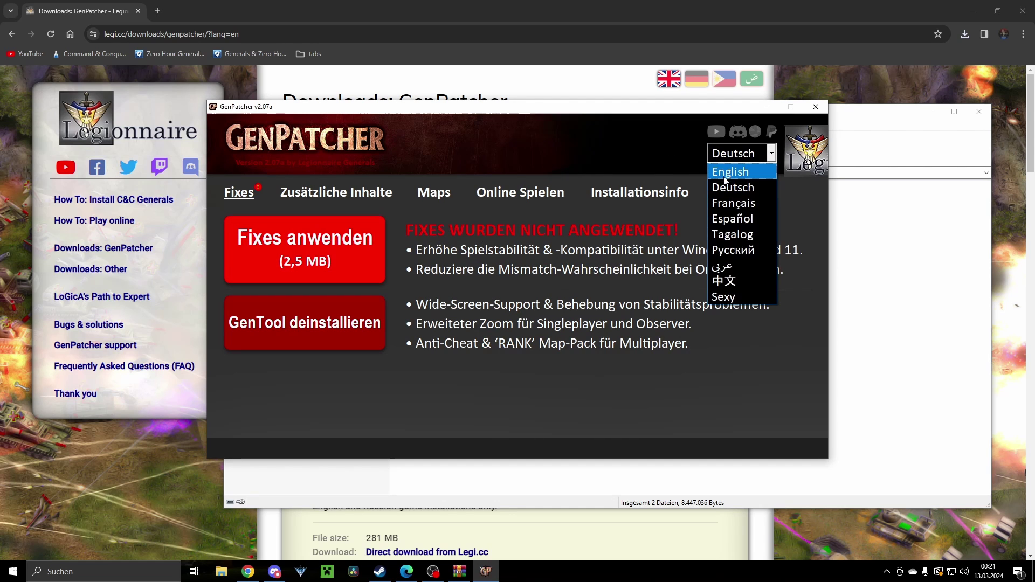
click(715, 172)
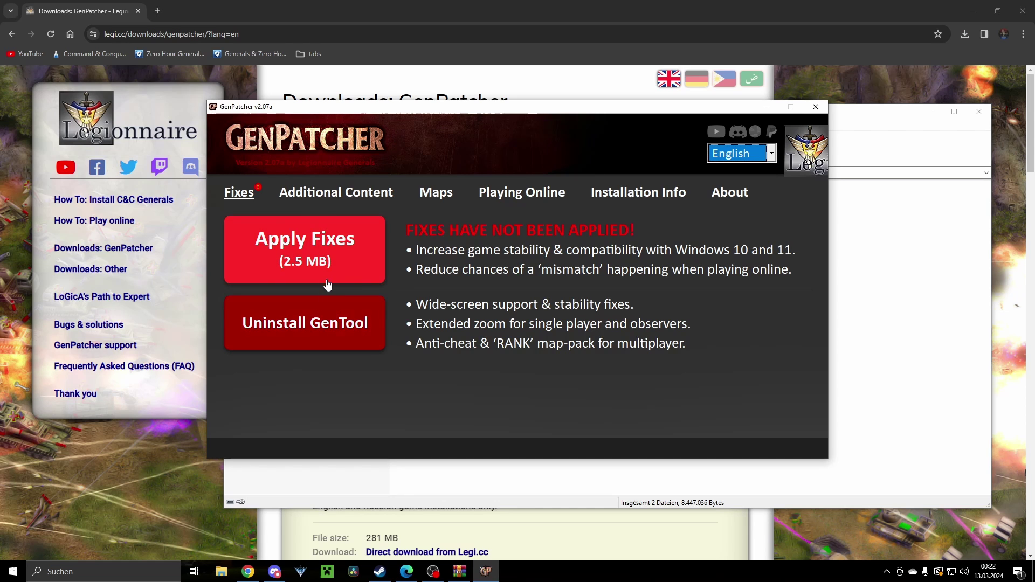
Step: Apply the GenPatcher fixes and acknowledge the resulting notice
click(321, 264)
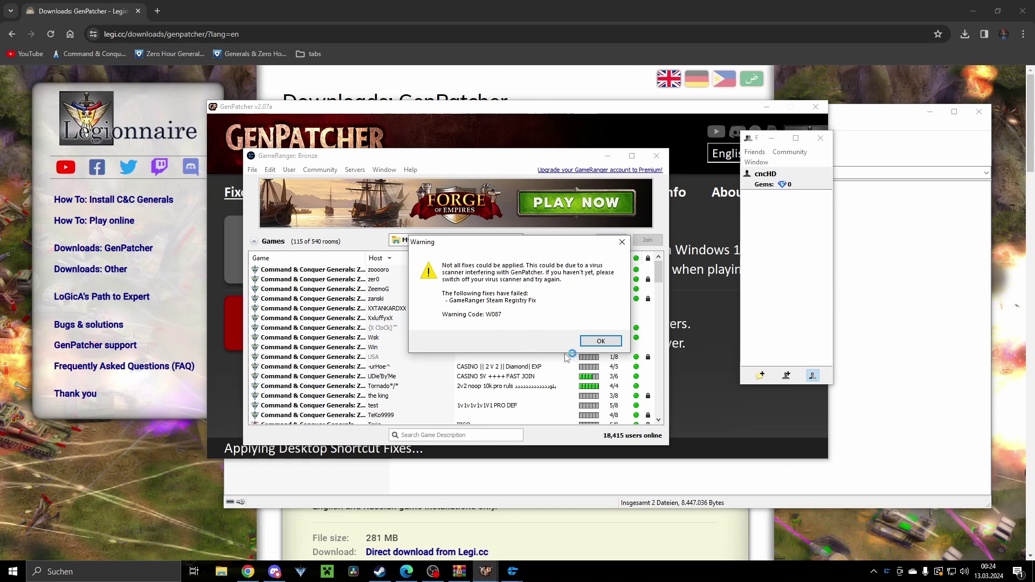
click(600, 341)
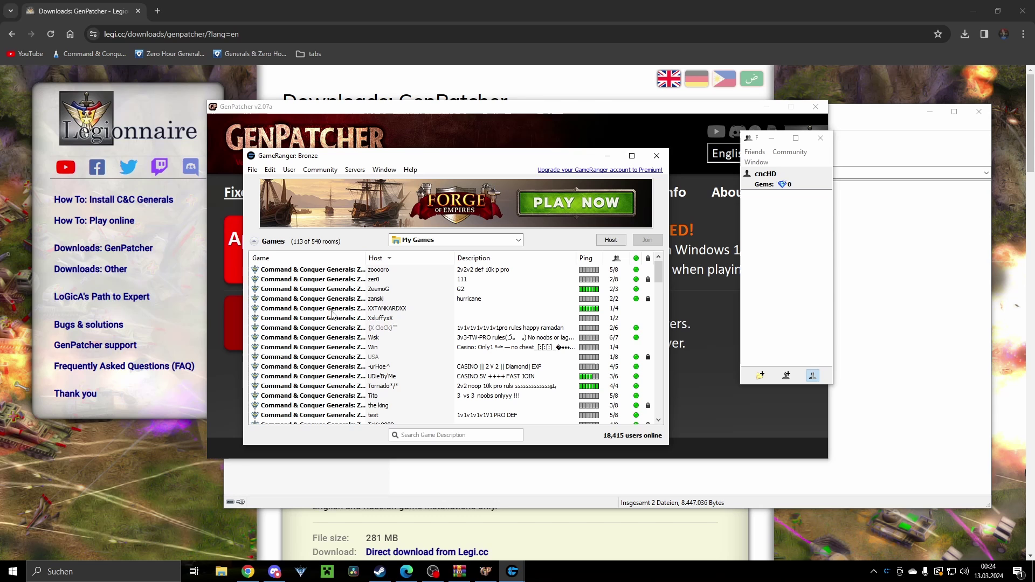
Step: Look through the hosted Command & Conquer Generals rooms in GameRanger and minimise its window to return to GenPatcher
scroll(347, 324, down, 20)
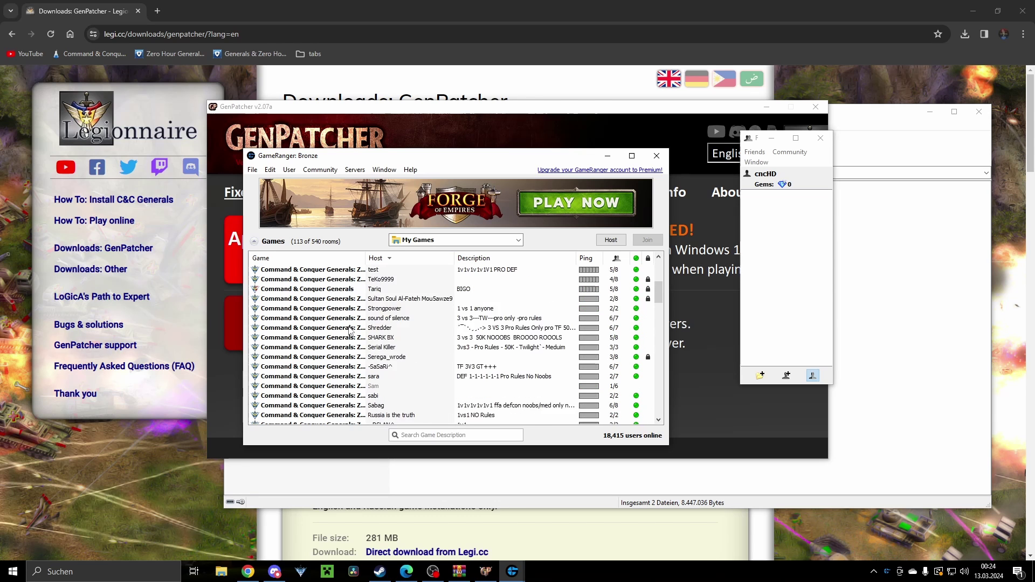
scroll(377, 329, up, 5)
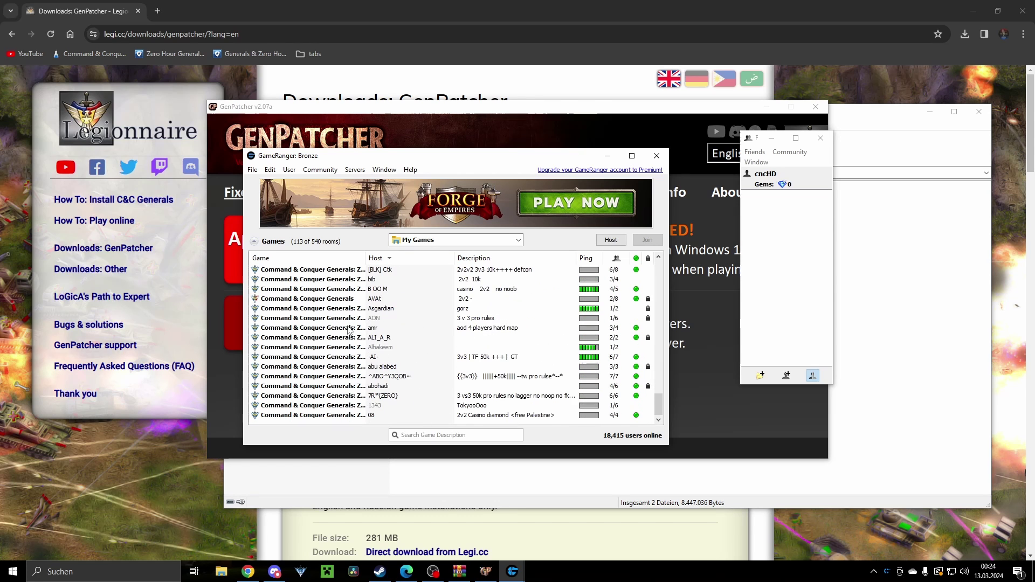
scroll(415, 328, up, 12)
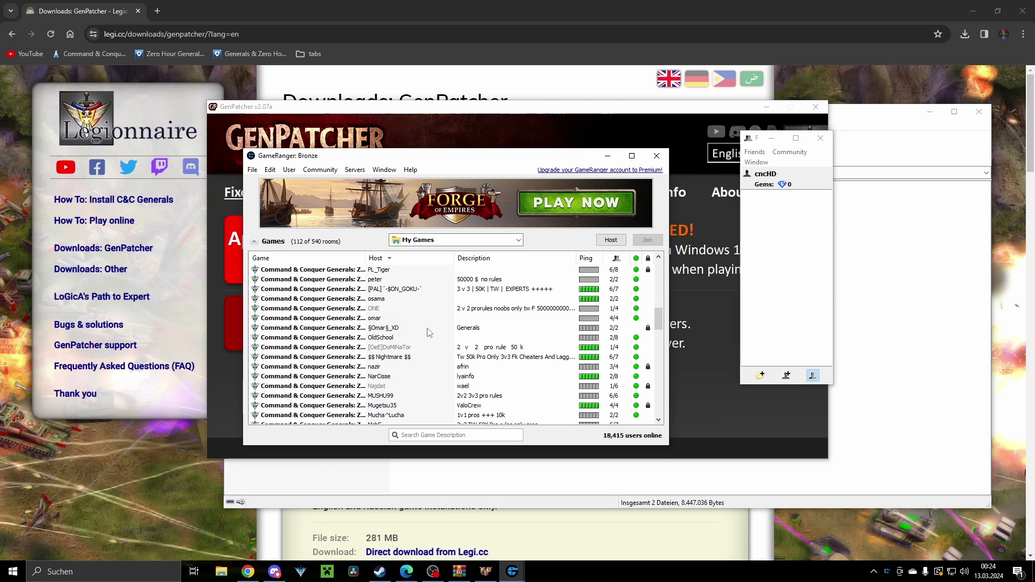
scroll(415, 332, up, 10)
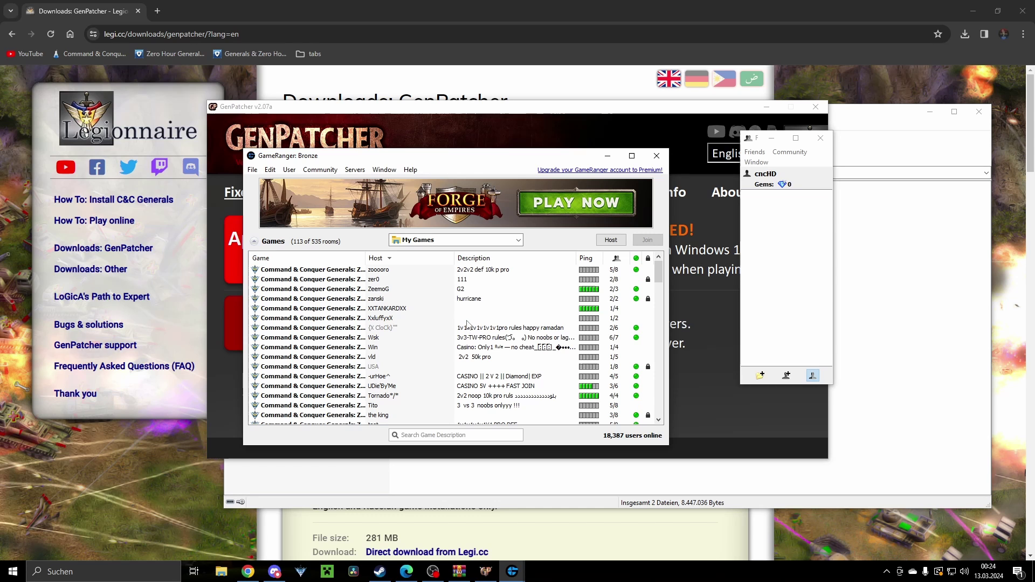
click(609, 137)
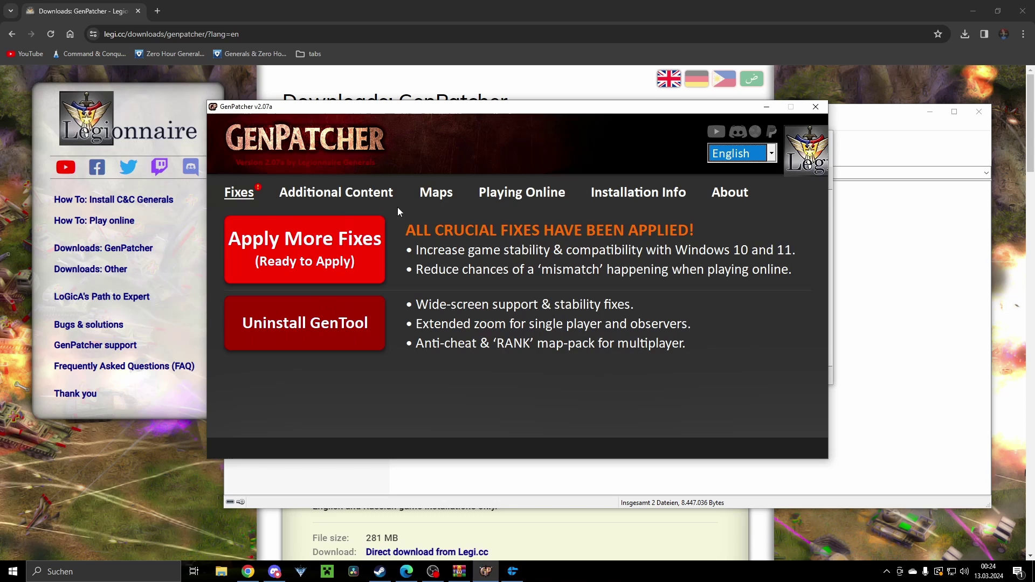
Step: Install the Control Bar Pro (-ExiLe` v1.1) additional content for 1920x1080
click(370, 200)
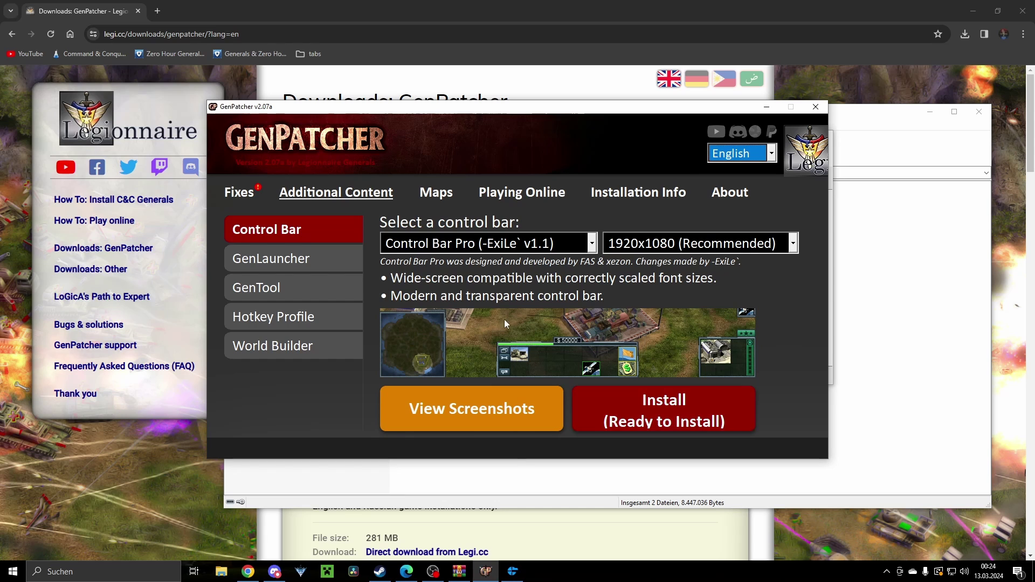
click(682, 408)
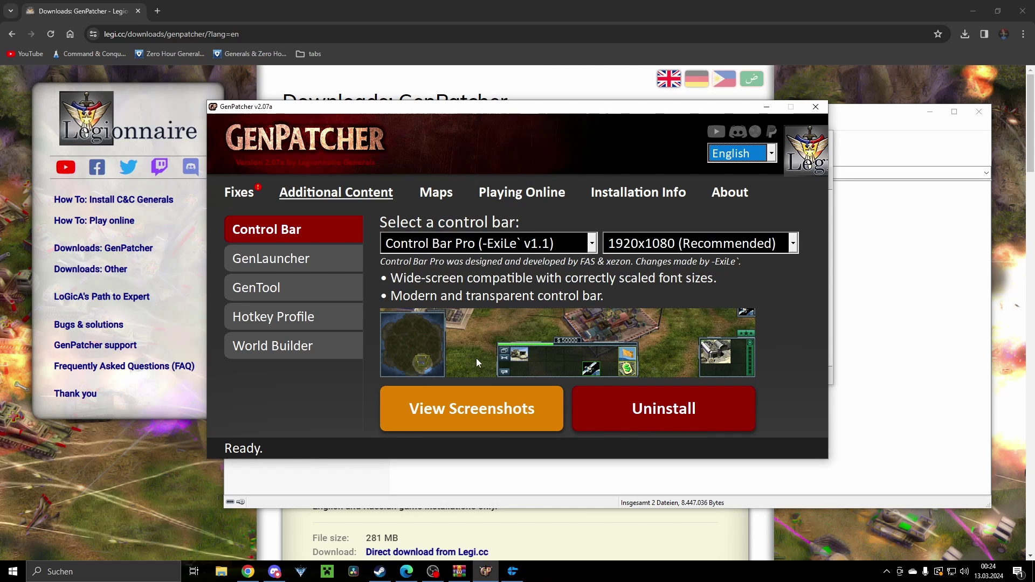
Step: Compare Control Bar HD and the default control bar, then return to Control Bar Pro (-ExiLe` v1.1) and check its available resolutions
click(518, 254)
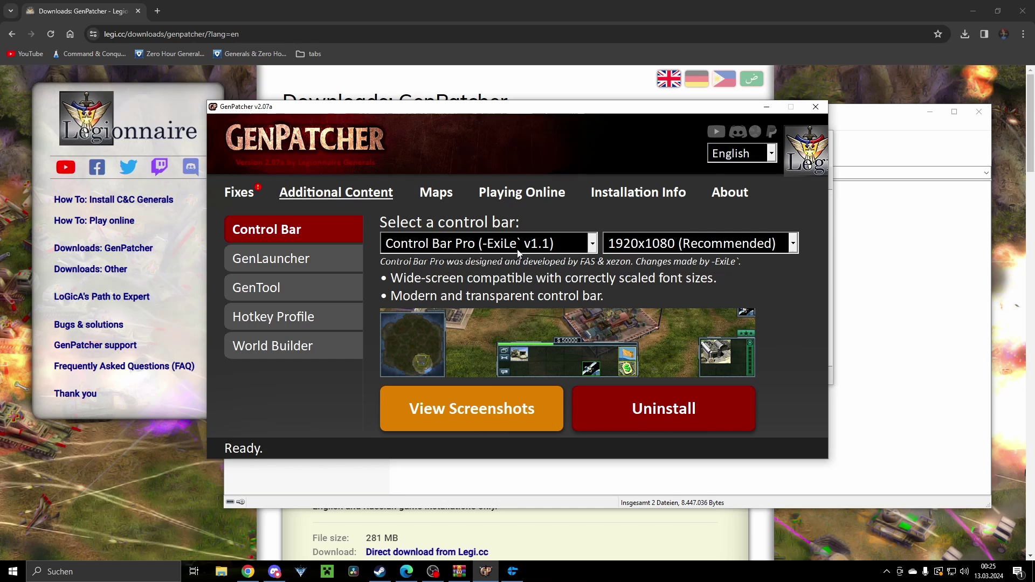
click(518, 253)
click(475, 279)
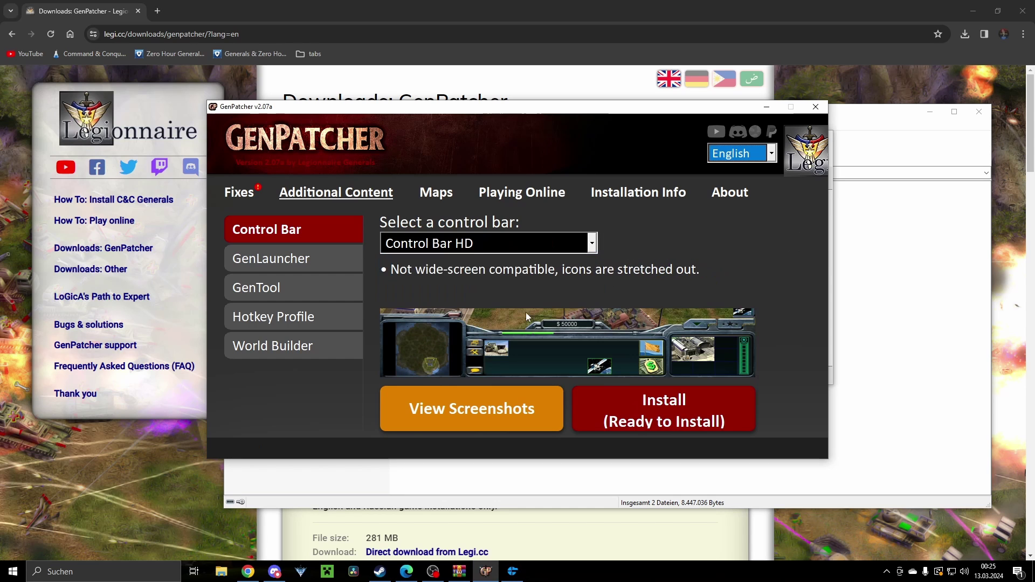
click(468, 243)
click(468, 265)
click(473, 243)
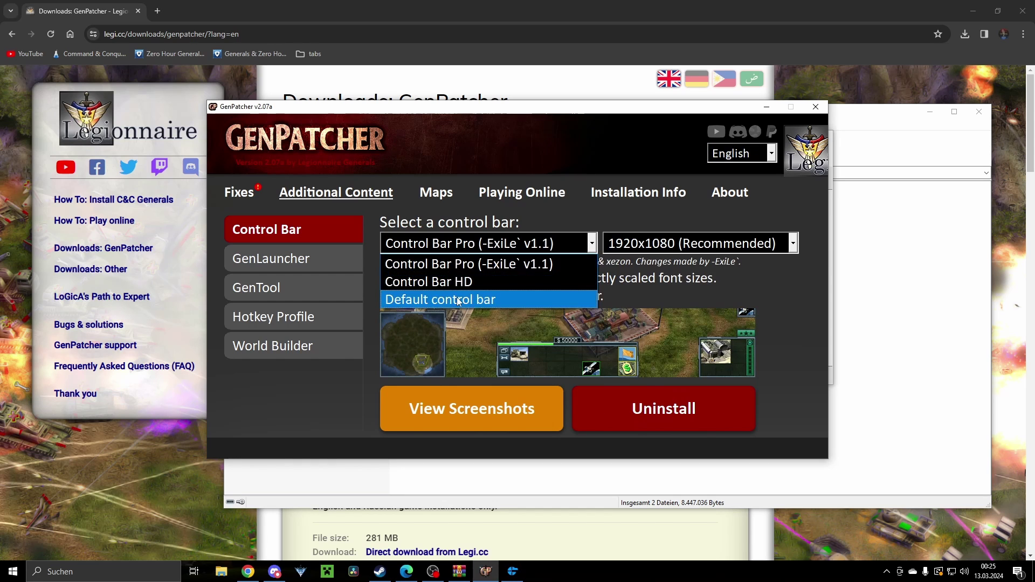
click(458, 300)
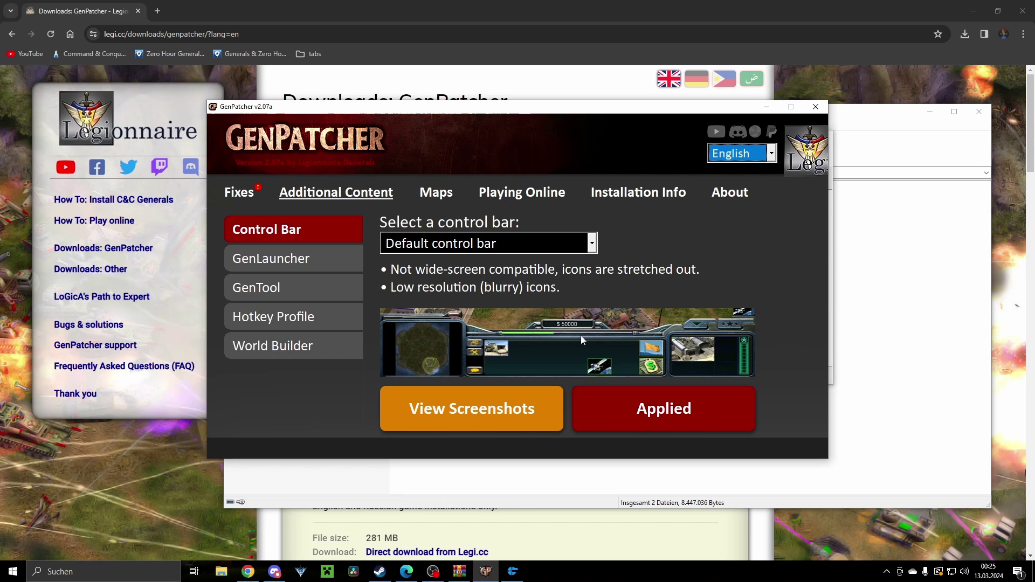
click(485, 243)
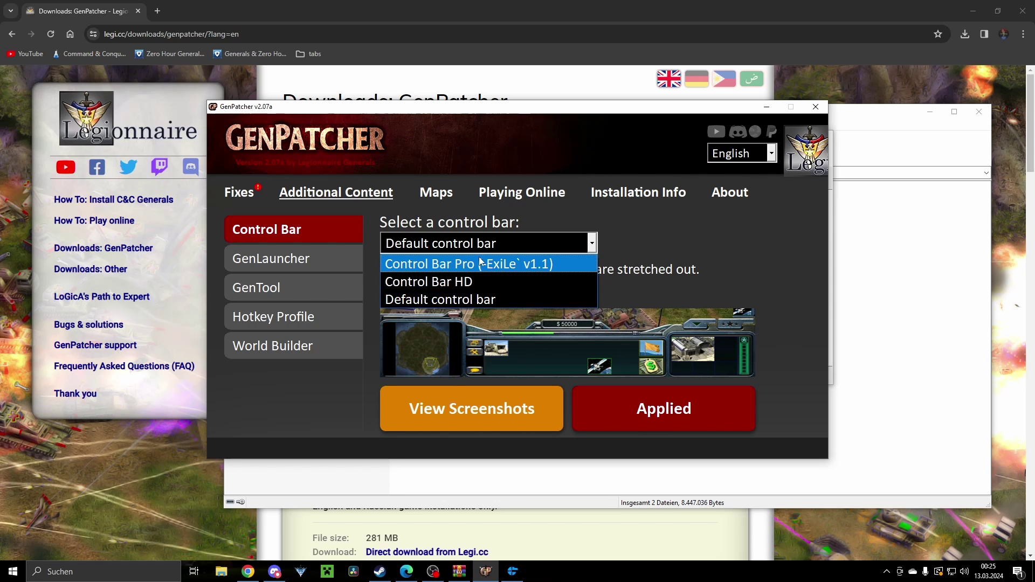
click(479, 264)
click(657, 243)
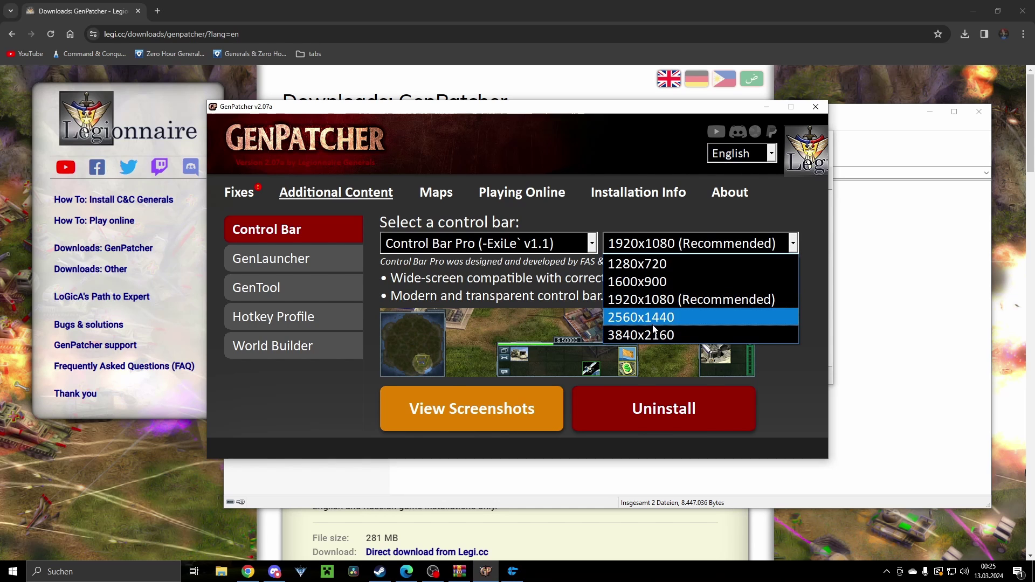
click(633, 249)
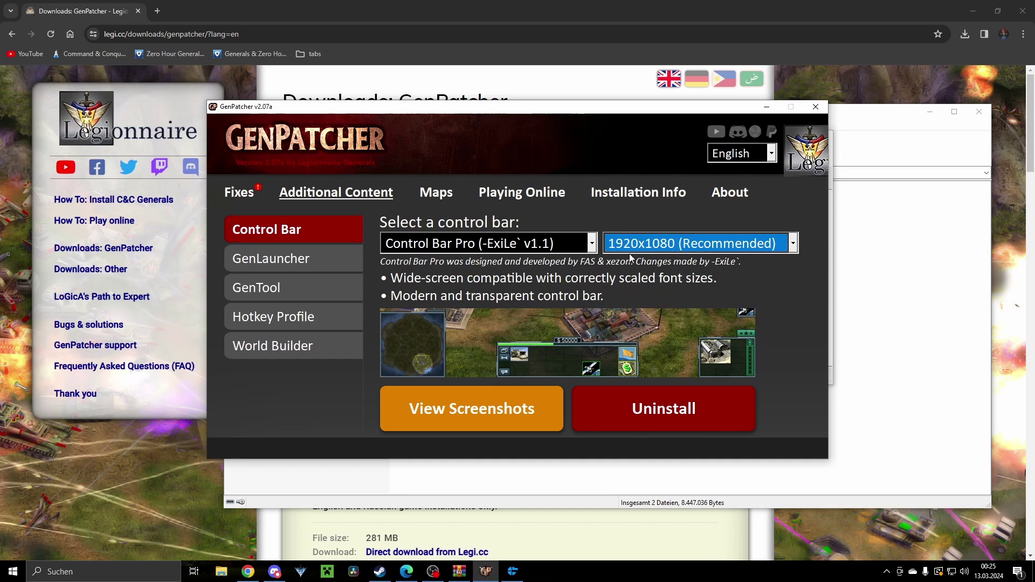
Step: Look through the GenLauncher, GenTool and Hotkey Profile pages of the additional content
click(301, 264)
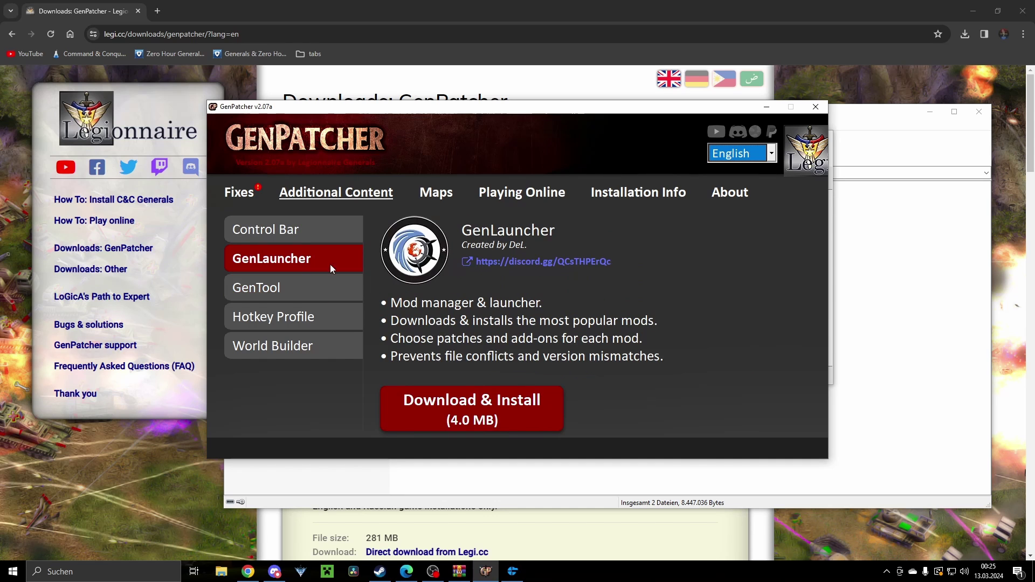
click(281, 287)
click(287, 328)
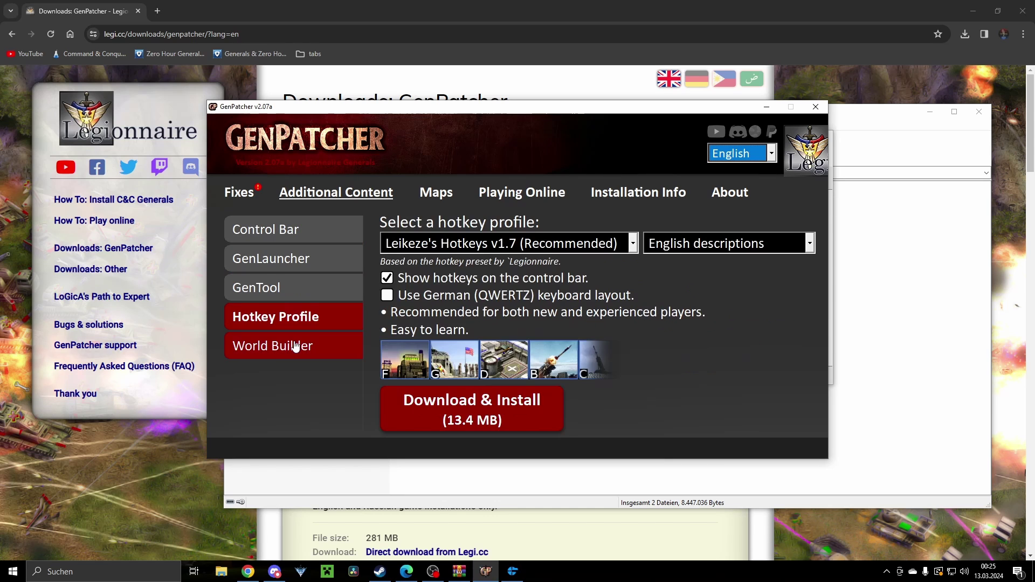
Step: Compare Enhanced World Builder v2.2 by I^Love^Mixery with v2.7 by Adriane, leaving v2.7 selected
click(296, 352)
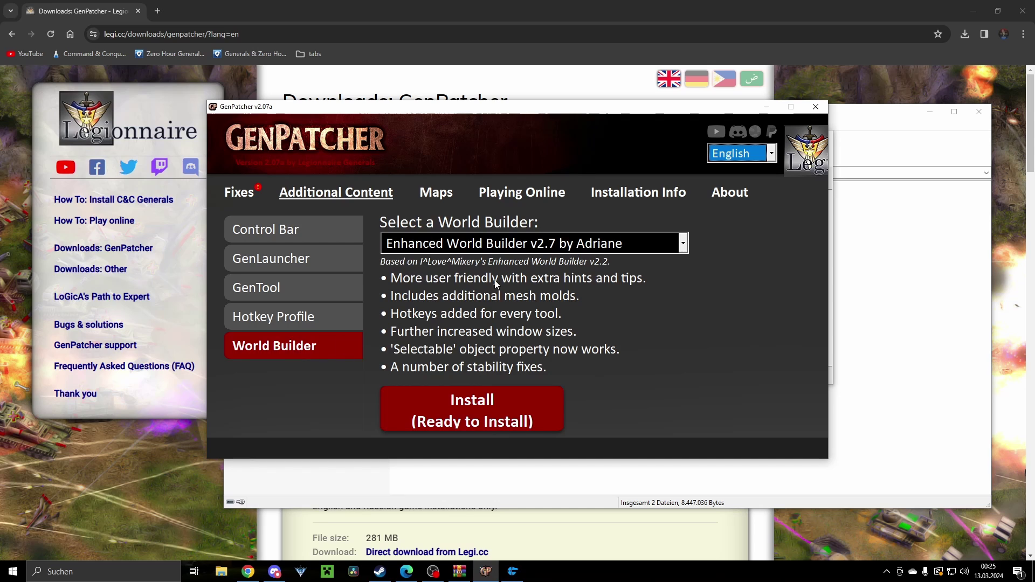
click(525, 247)
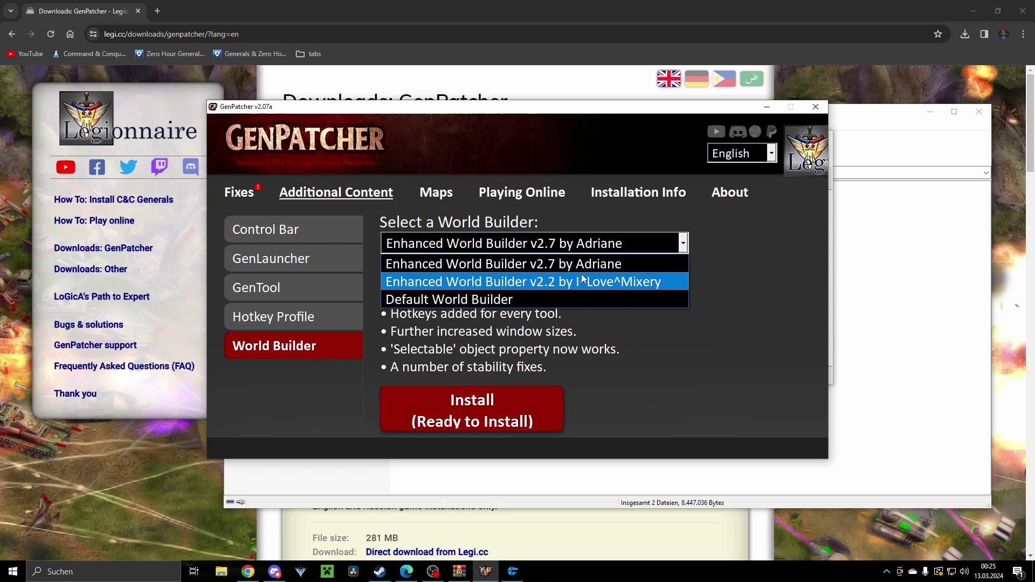
click(612, 286)
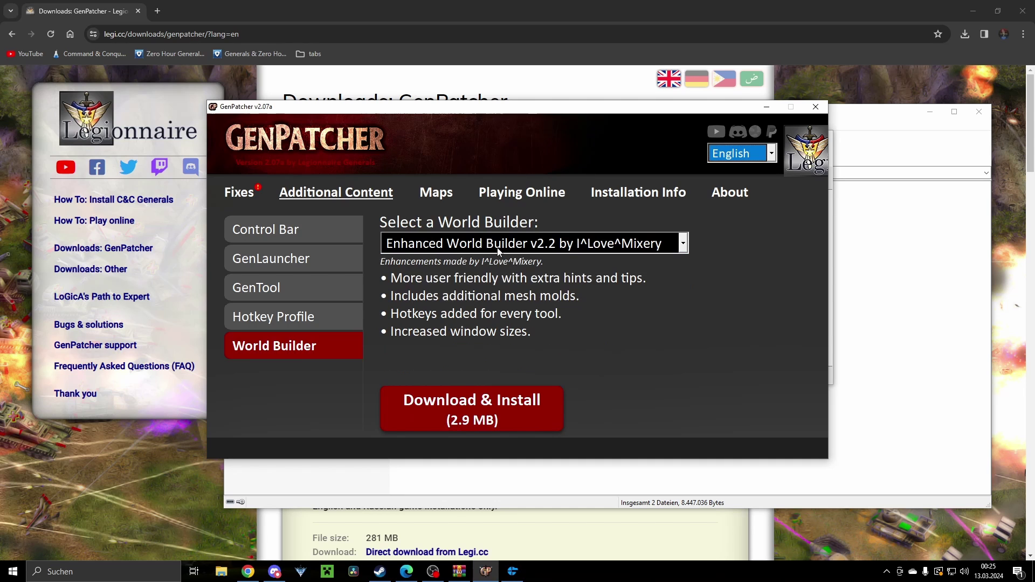
click(474, 243)
click(470, 263)
click(480, 244)
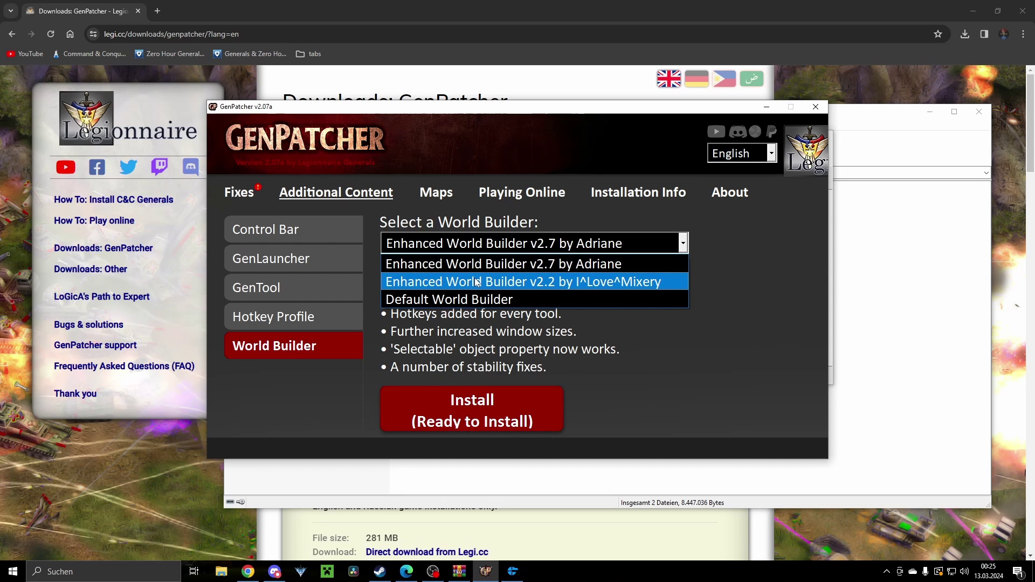
Step: Review the map packs, online play options, installation info and fixes status, and minimise GenPatcher
click(436, 195)
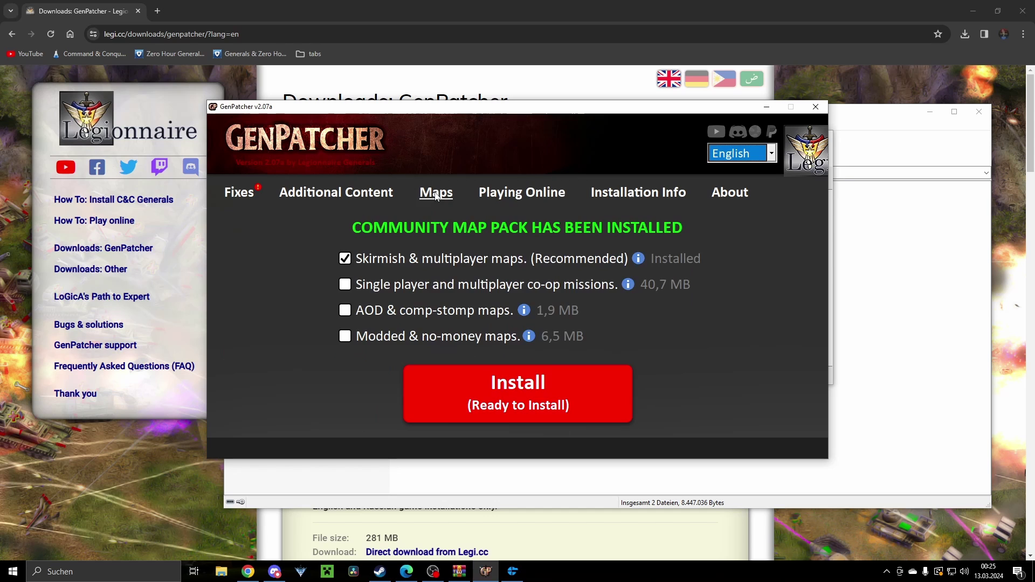
click(515, 193)
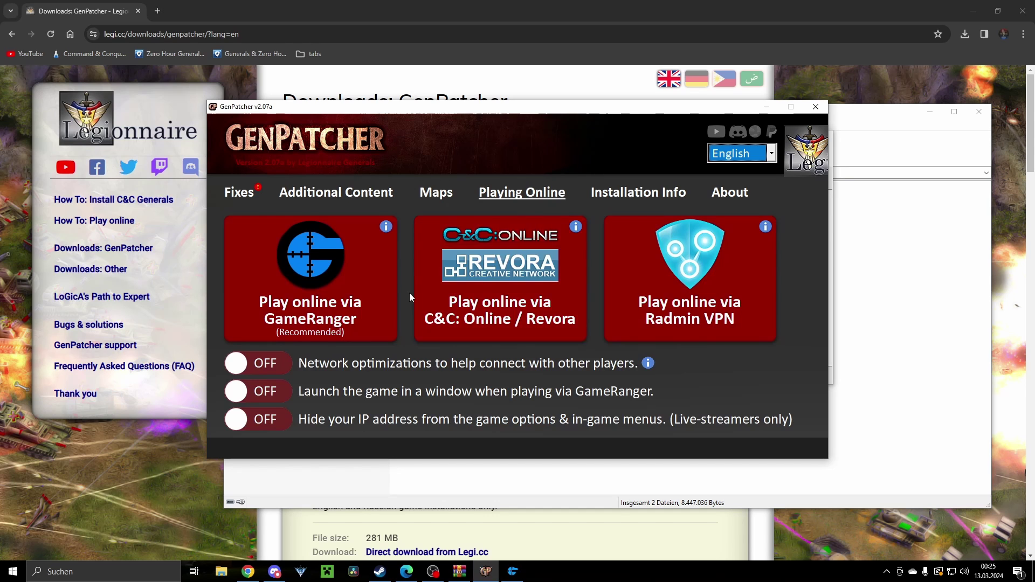
click(631, 197)
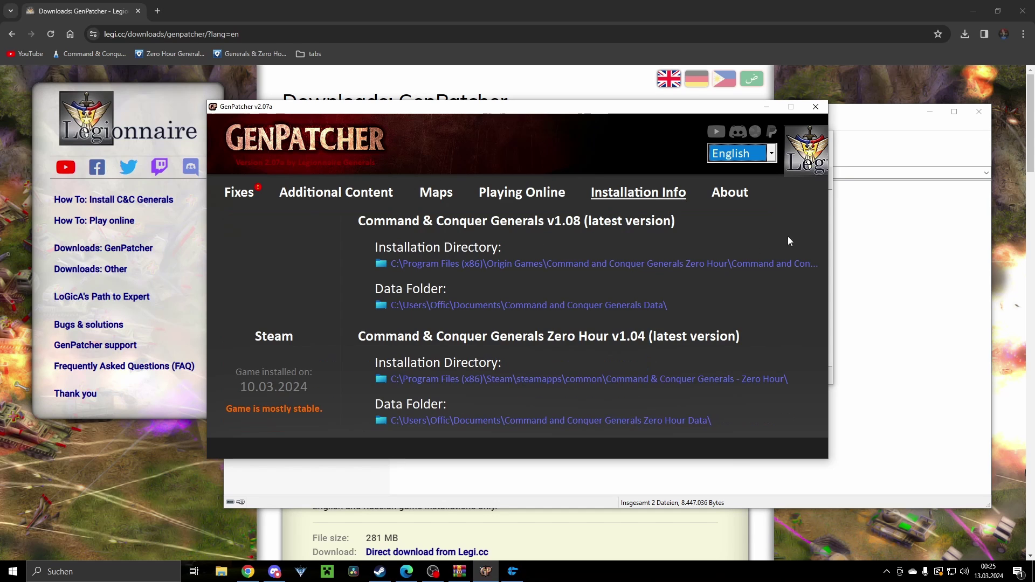
click(239, 194)
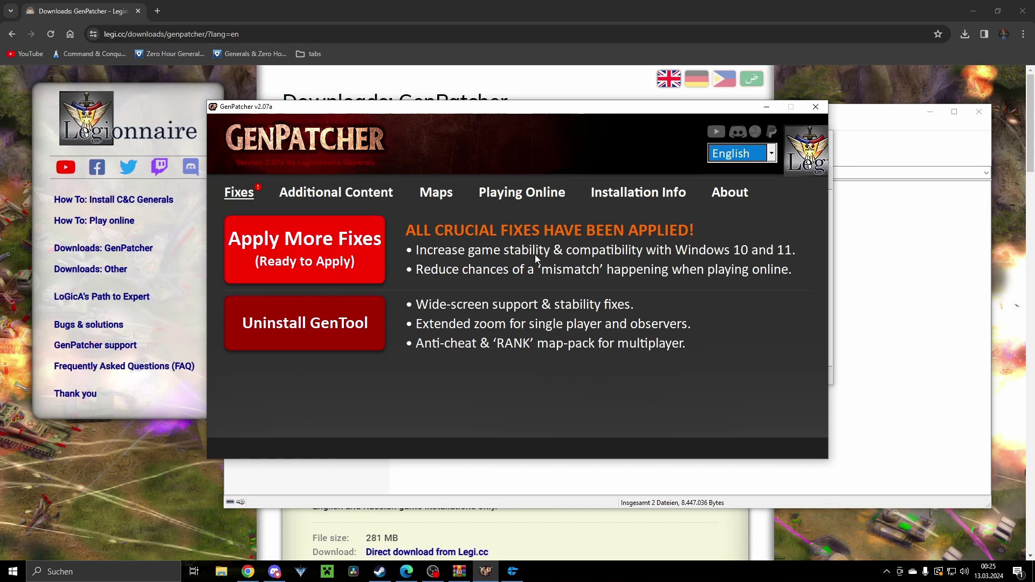
click(766, 106)
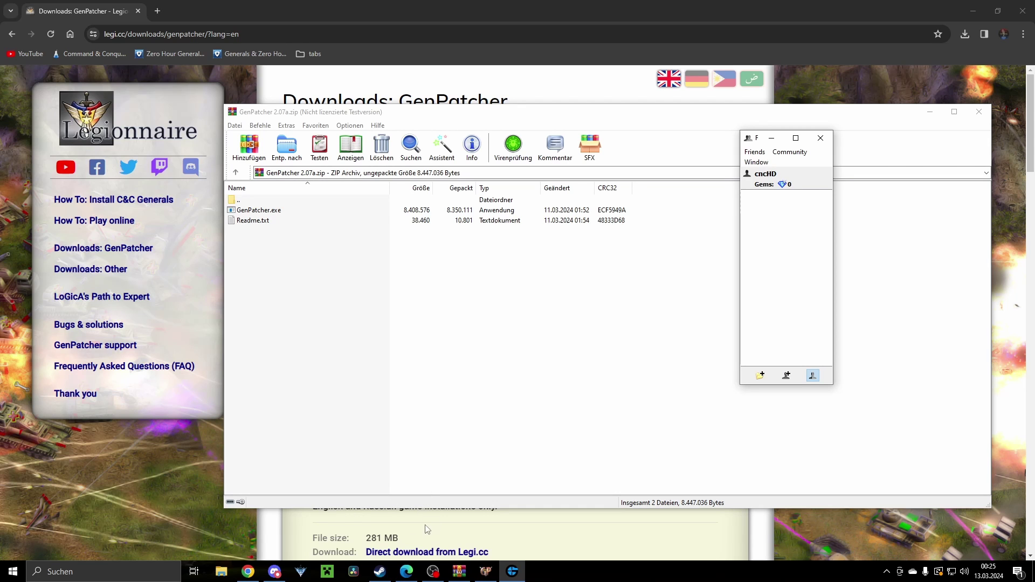
Step: Switch to Edge and read the GameReplays guide's sections on using GenPatcher and GenTool with the Steam version
click(407, 571)
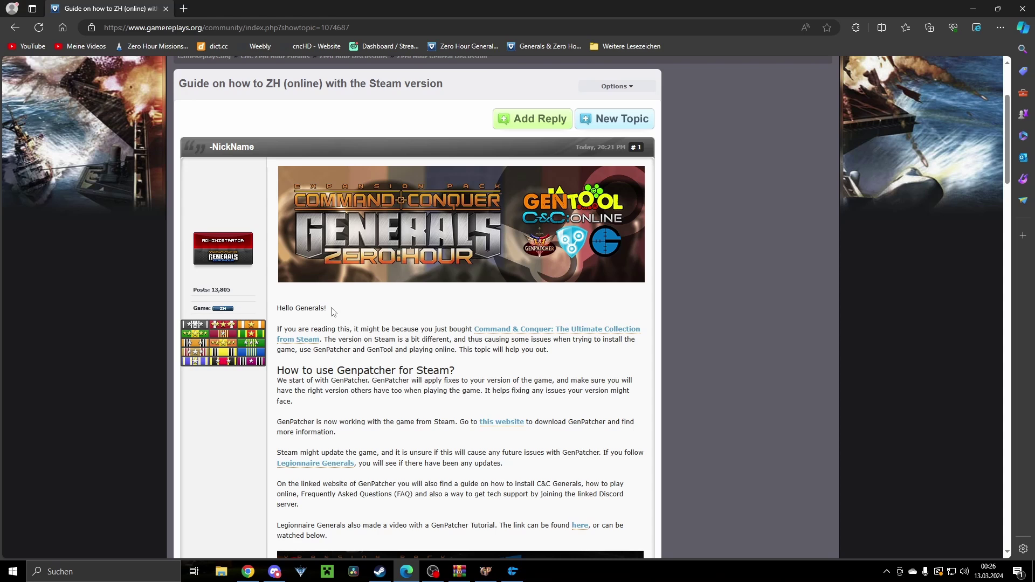
scroll(331, 311, down, 3)
scroll(334, 313, up, 1)
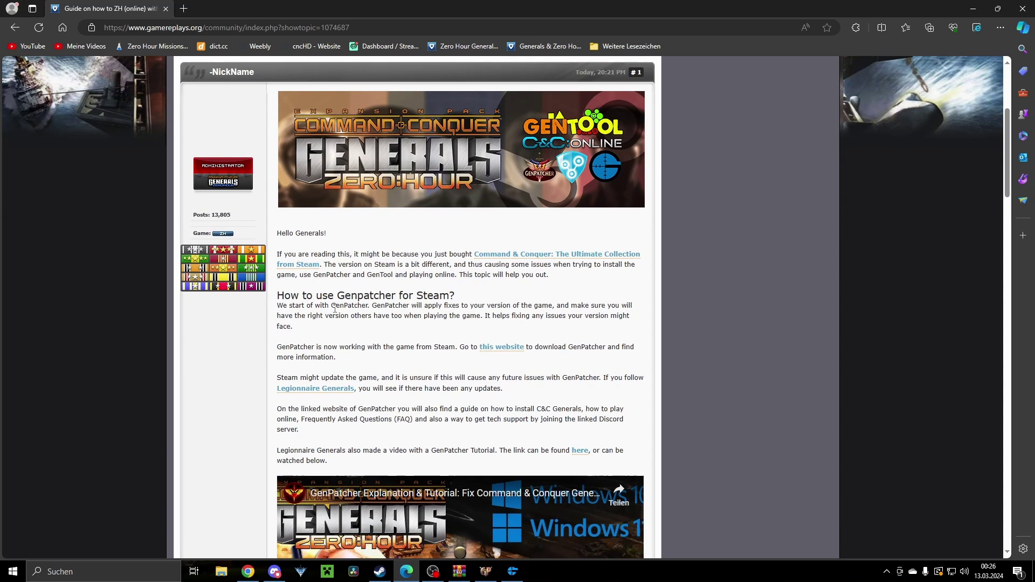
scroll(335, 308, down, 3)
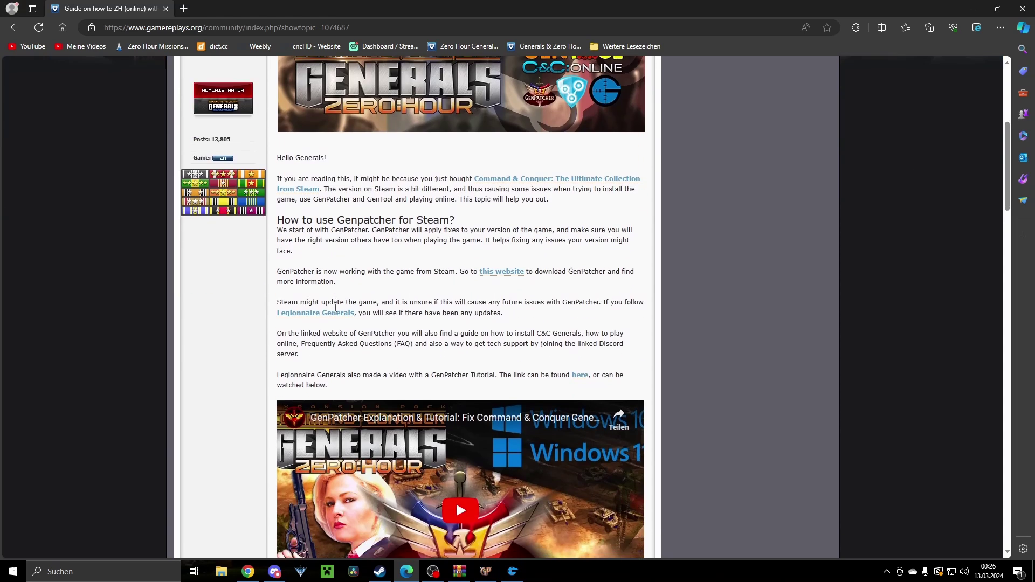
scroll(336, 312, up, 3)
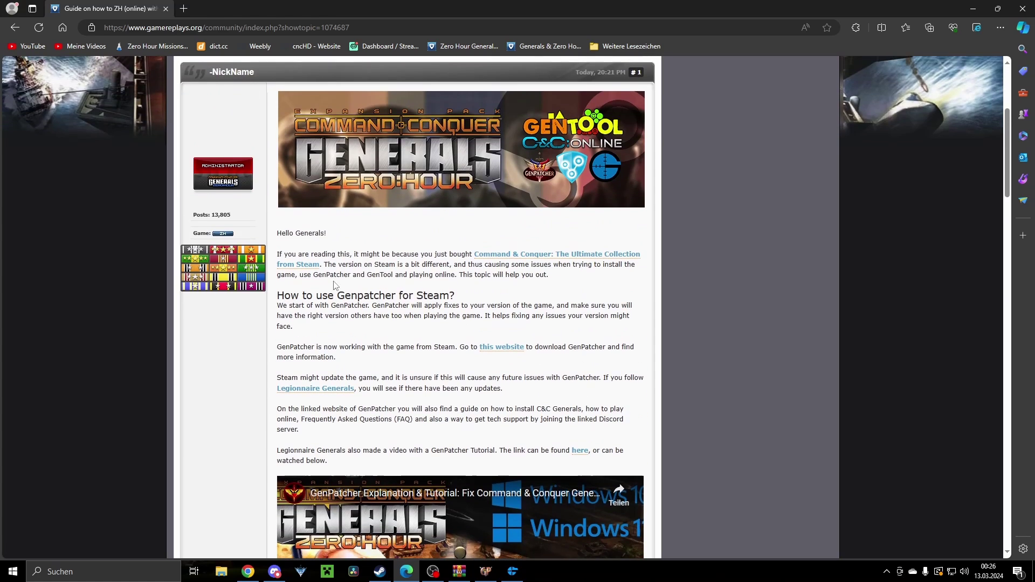
scroll(332, 279, down, 1)
scroll(338, 273, down, 1)
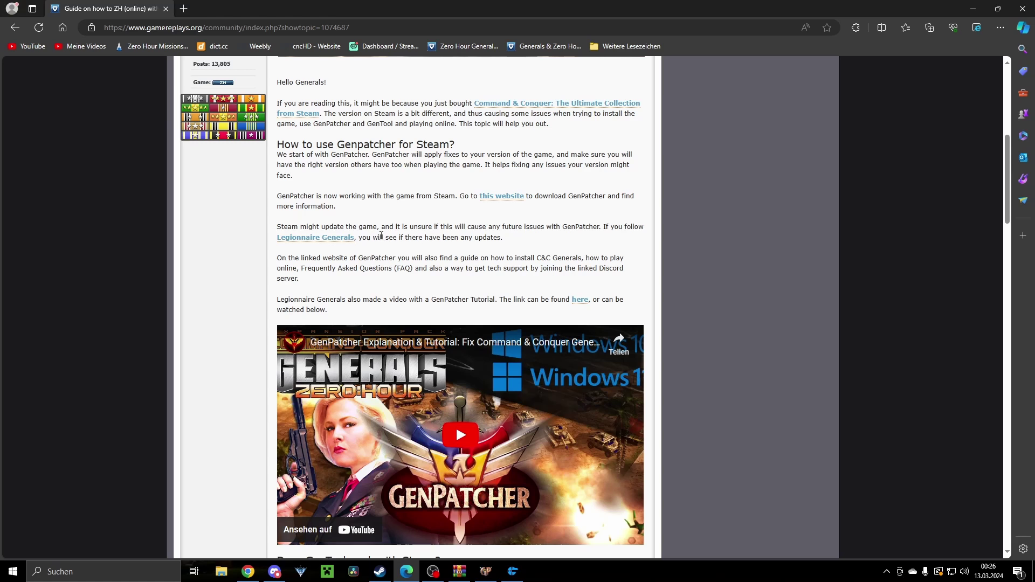
scroll(381, 237, down, 1)
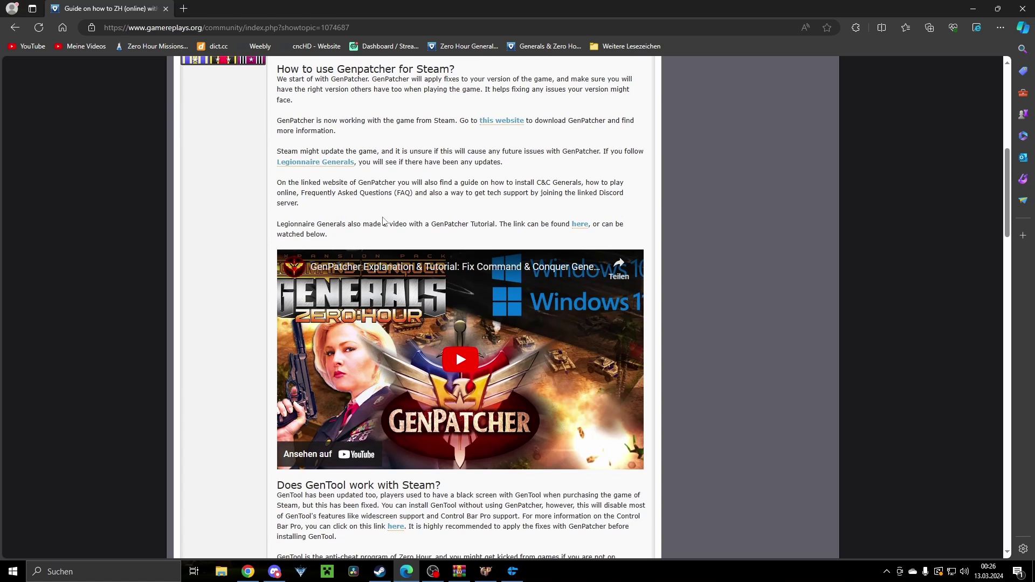
scroll(378, 218, up, 1)
scroll(378, 218, down, 6)
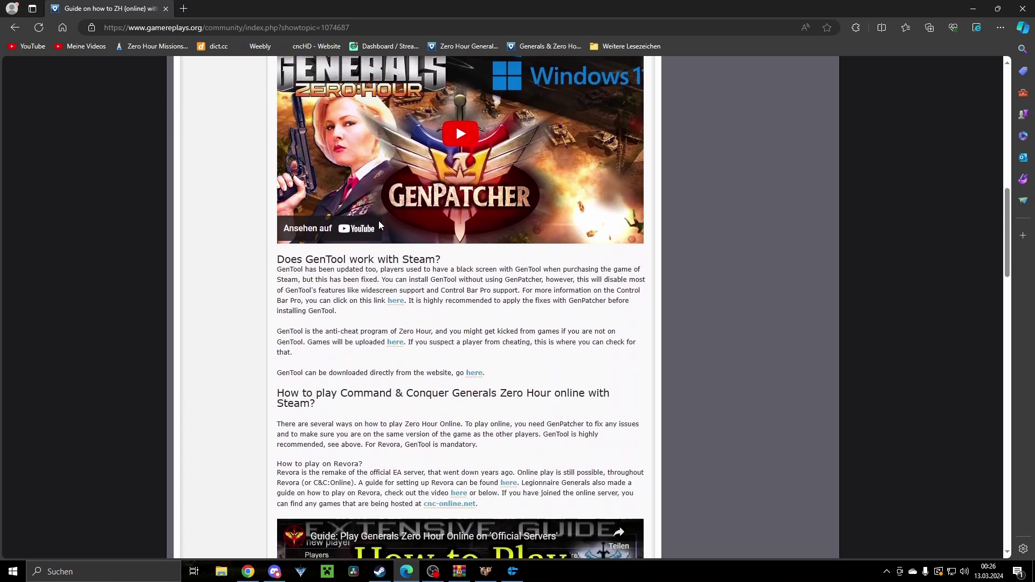
scroll(380, 225, up, 3)
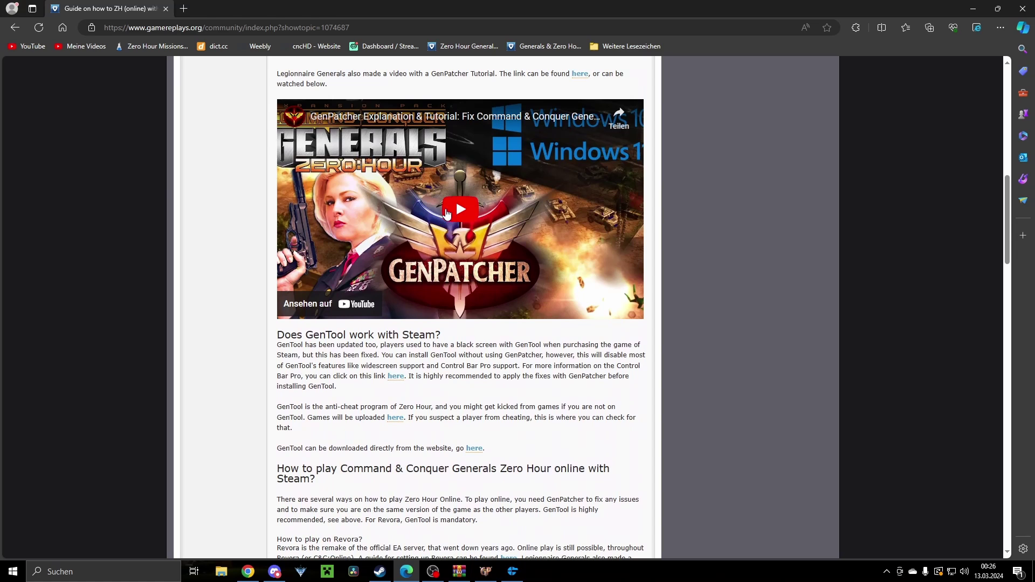
Step: Read the guide's sections on playing Zero Hour online through Revora, GameRanger and Radmin VPN
scroll(440, 221, down, 2)
scroll(441, 221, down, 2)
scroll(425, 235, down, 1)
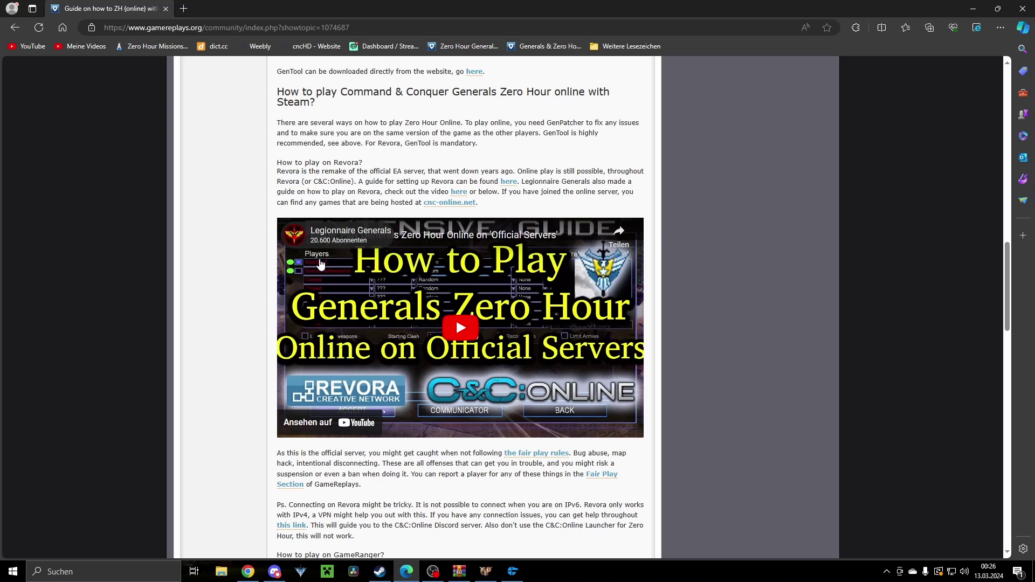
scroll(320, 264, down, 6)
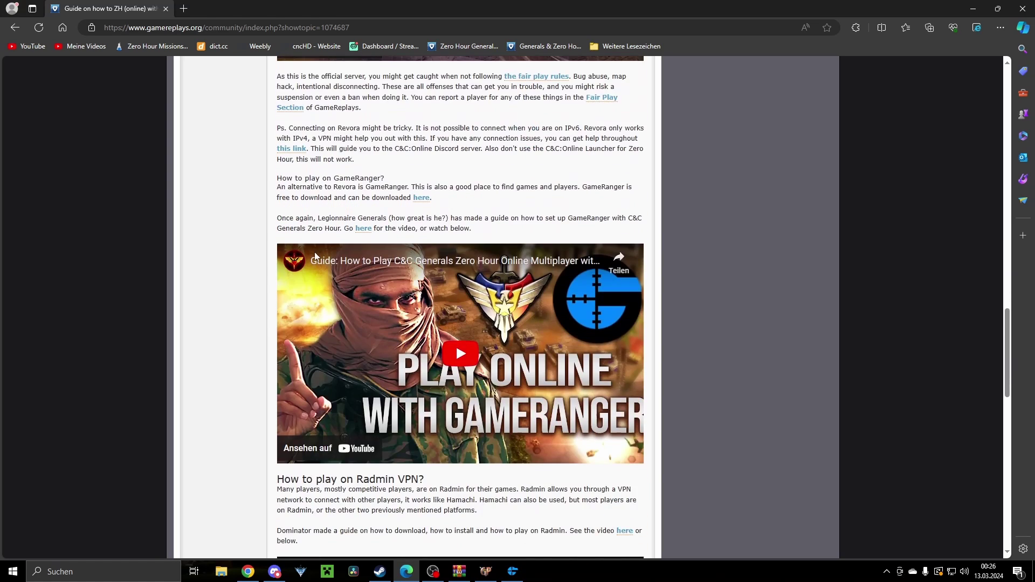
scroll(318, 253, down, 2)
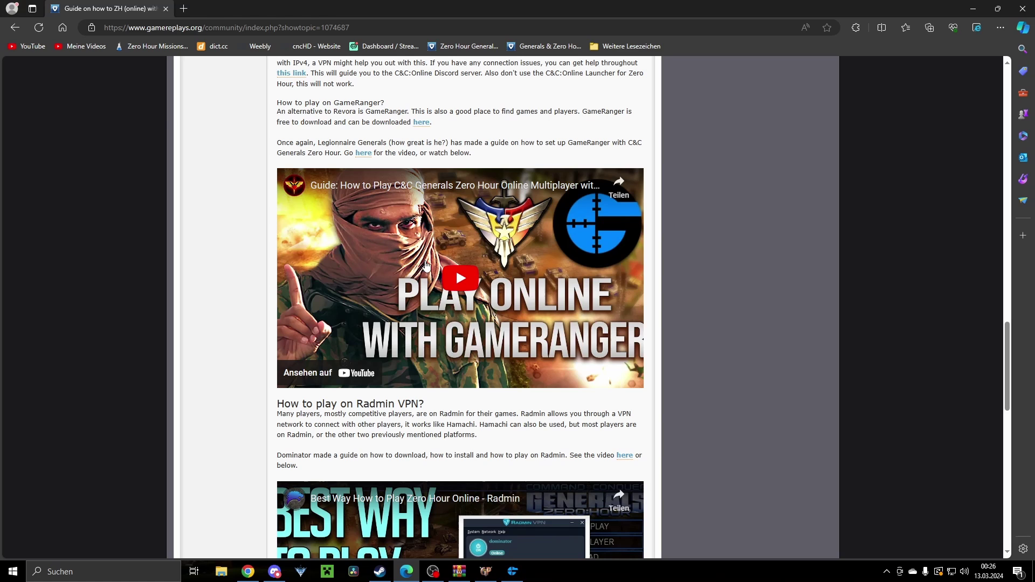
scroll(414, 265, down, 4)
scroll(415, 265, down, 1)
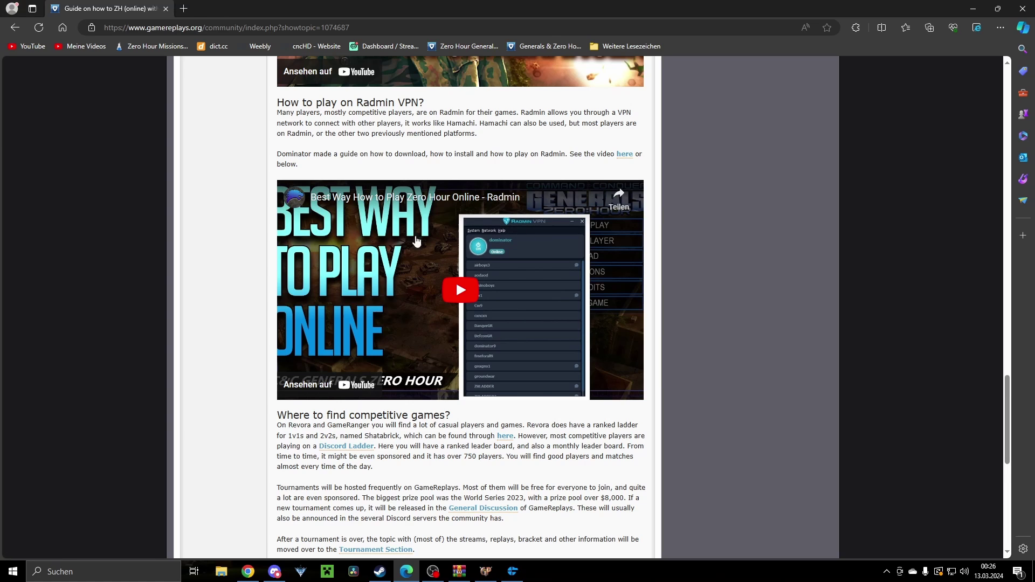
Step: Read the guide's closing sections on competitive games, tech support and the Zero Hour community
scroll(423, 250, down, 1)
scroll(423, 250, up, 2)
scroll(417, 260, down, 1)
scroll(413, 270, down, 3)
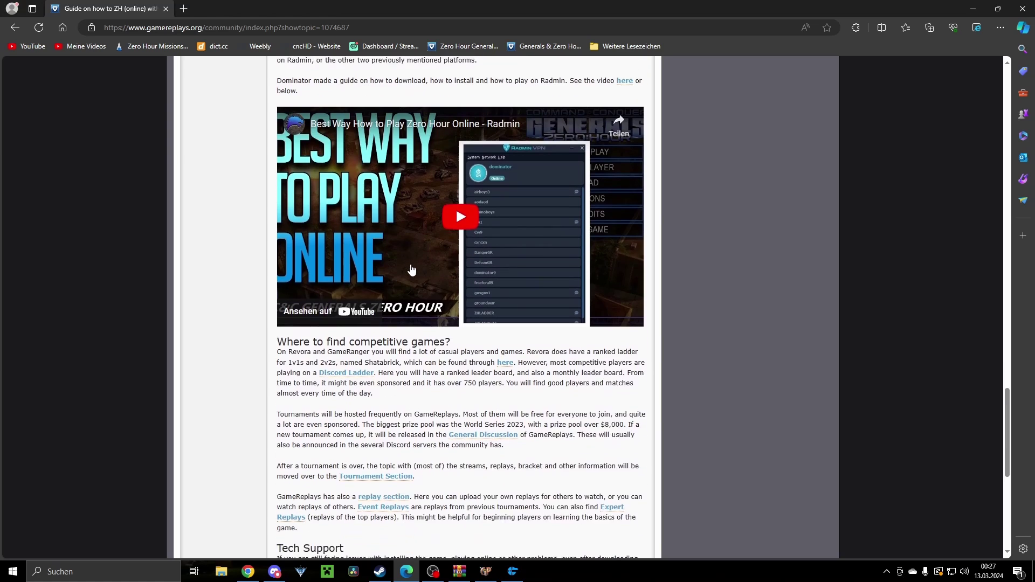
scroll(413, 268, down, 4)
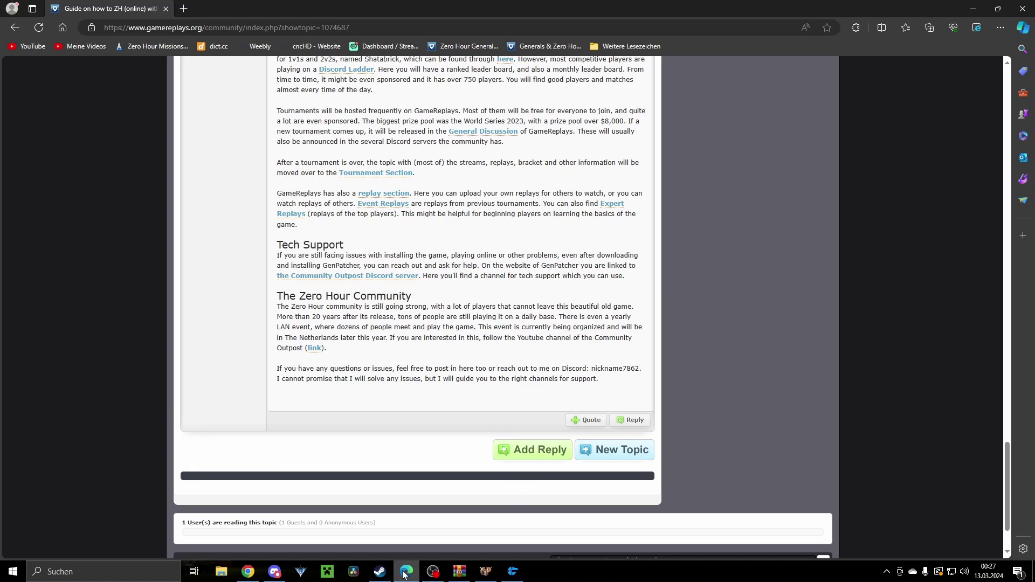
Step: Switch to Discord and look over the posts in the Community Outpost server's tech-support channel
click(281, 573)
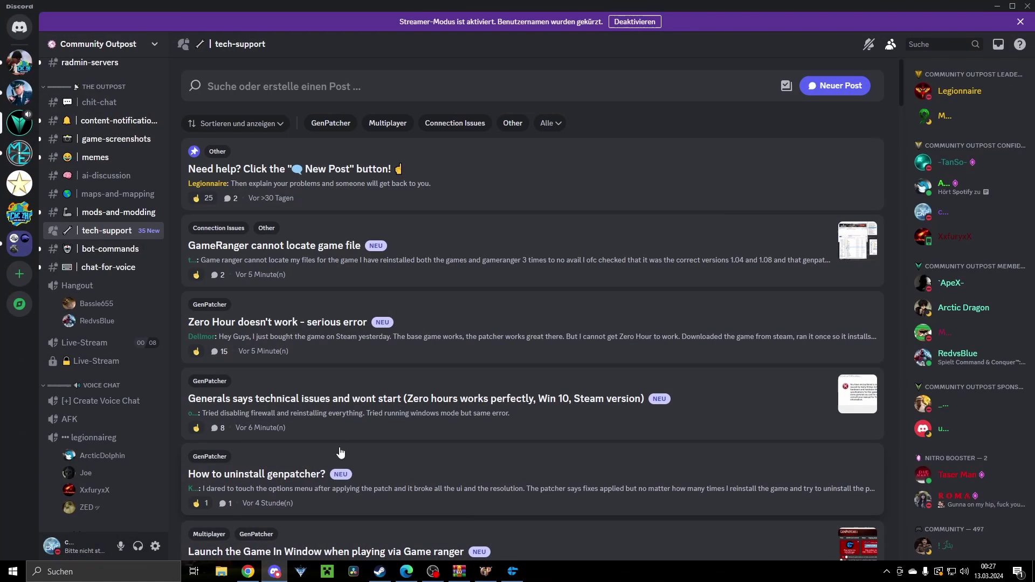
mouse_move(100, 241)
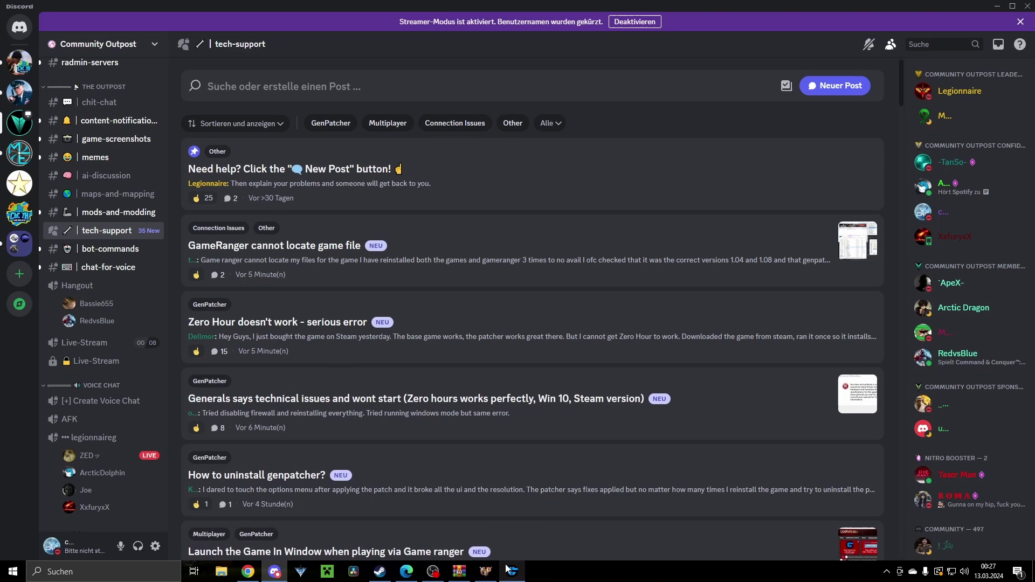
mouse_move(506, 568)
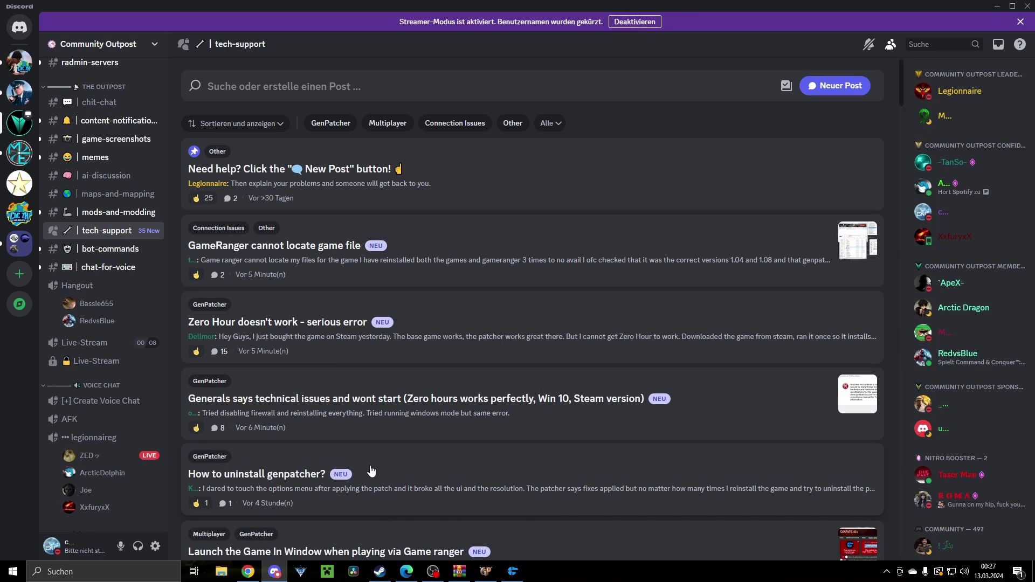